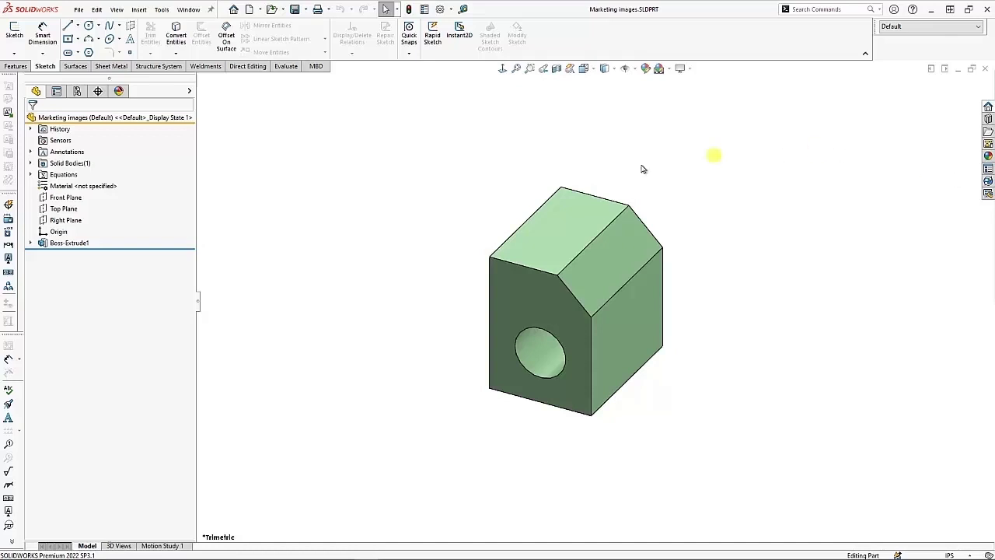
Step: Edit the block's profile sketch from its top face, exit to rebuild, and return to isometric view
{"action": "left_click", "coordinate": [547, 230]}
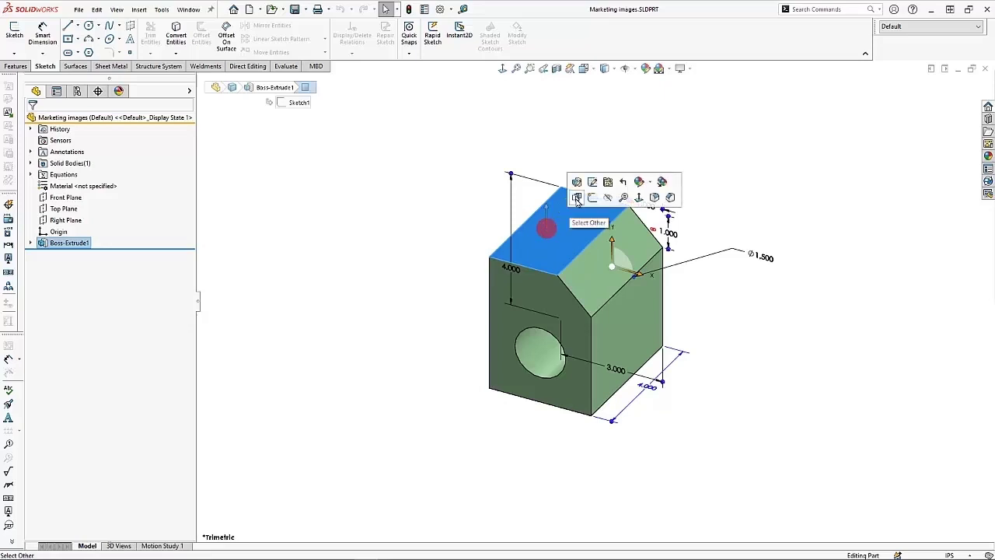
{"action": "left_click", "coordinate": [591, 182]}
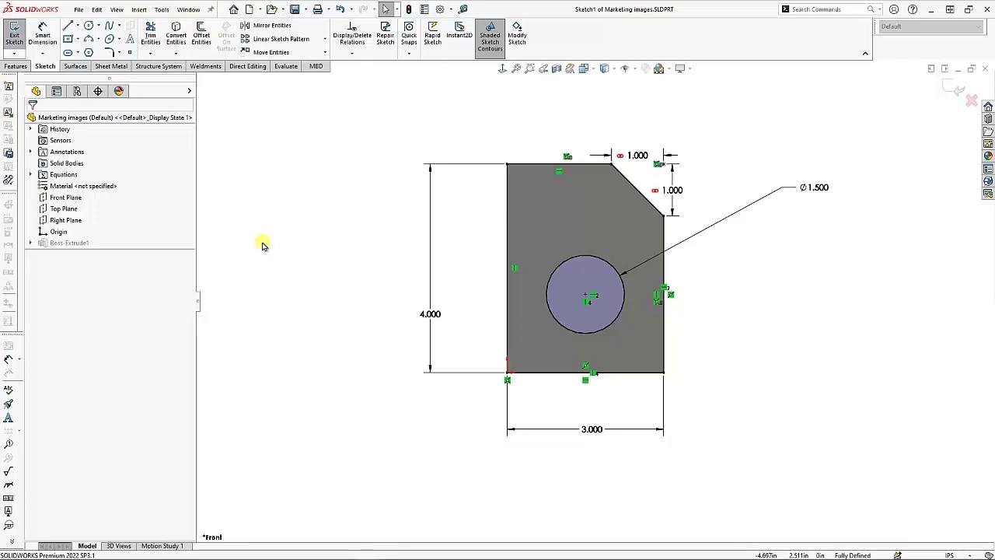
{"action": "key", "text": "d"}
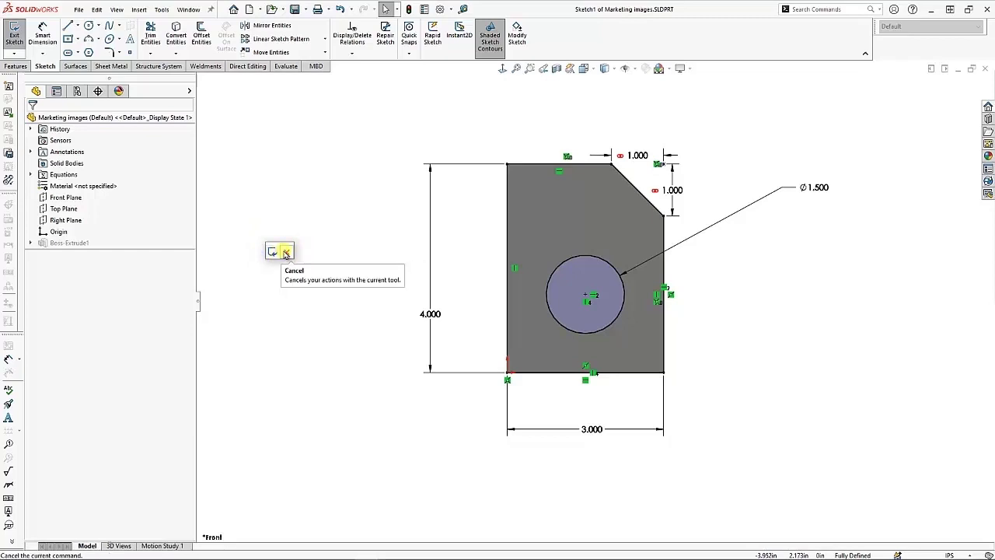
{"action": "left_click", "coordinate": [273, 251]}
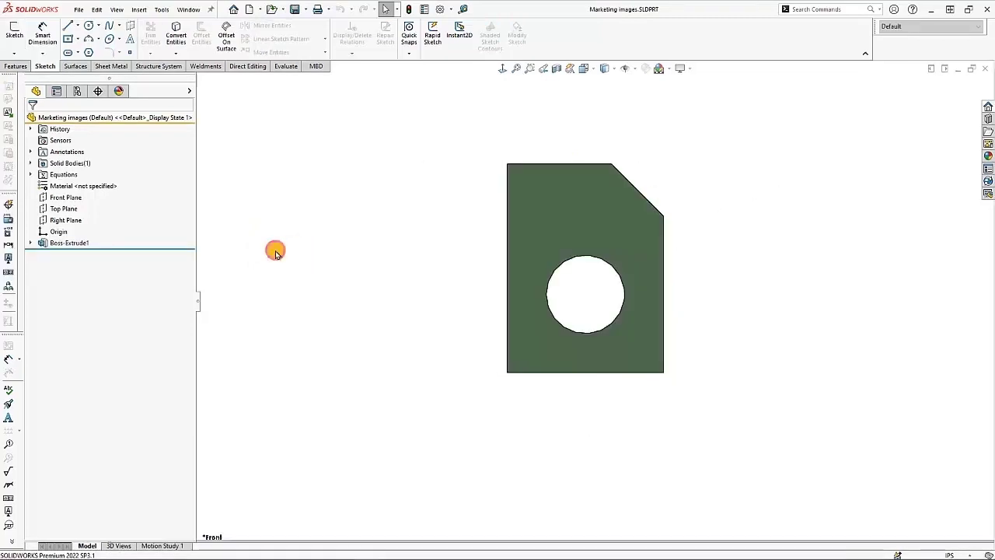
{"action": "key", "text": "ctrl+7"}
{"action": "left_click", "coordinate": [596, 185]}
Step: Edit Boss-Extrude1, leave its Blind depth at 4.000in, and confirm the feature unchanged
{"action": "left_click", "coordinate": [625, 132]}
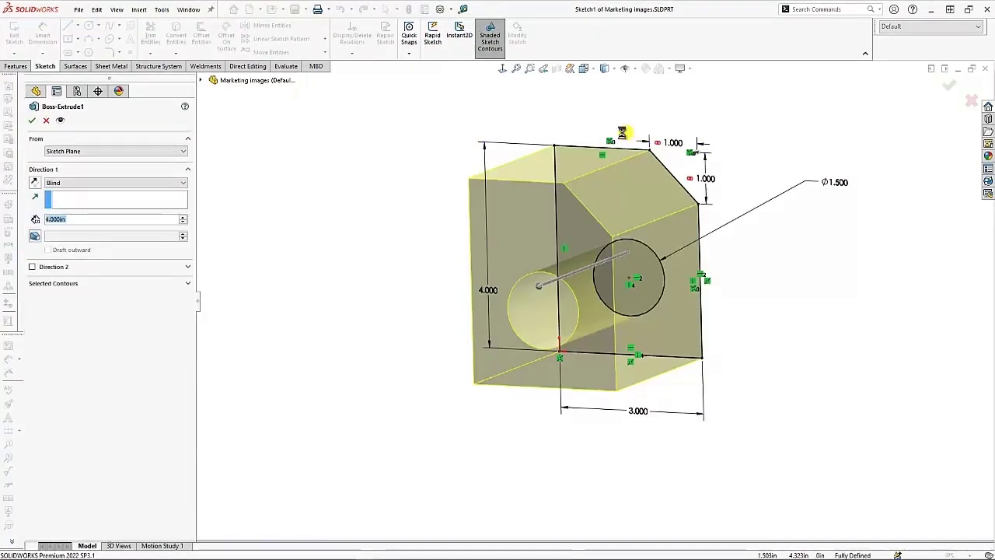
{"action": "left_click", "coordinate": [396, 193]}
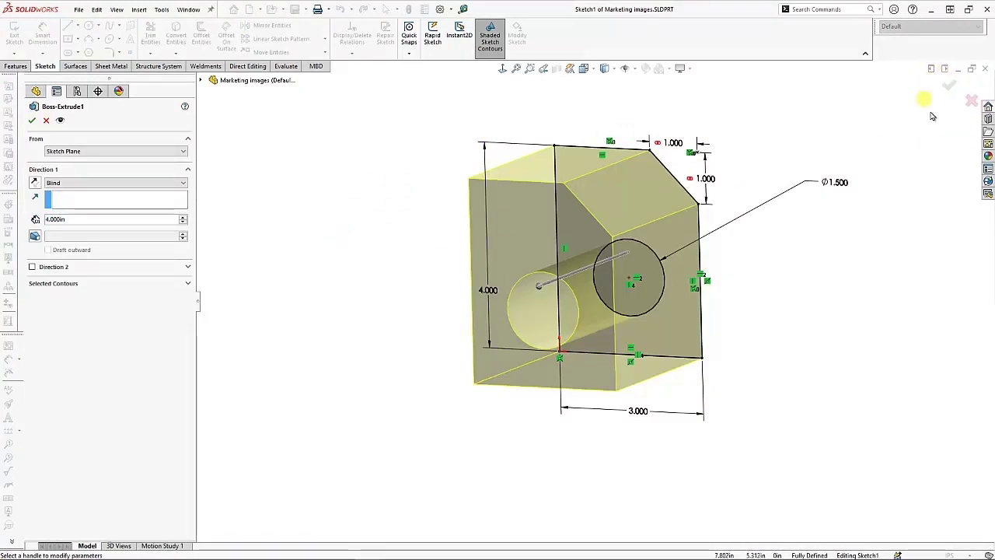
{"action": "mouse_move", "coordinate": [347, 246]}
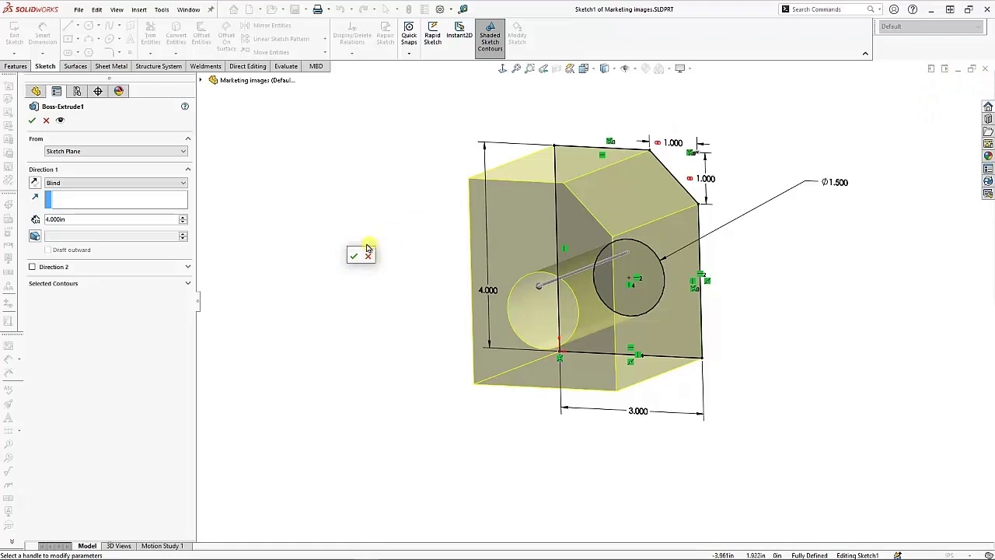
{"action": "left_click", "coordinate": [354, 255]}
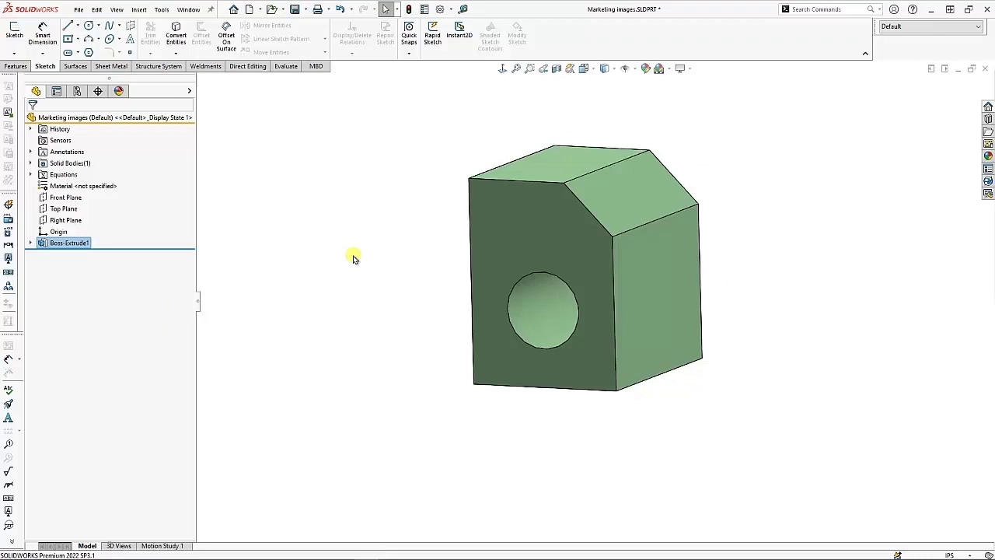
{"action": "left_click", "coordinate": [604, 201]}
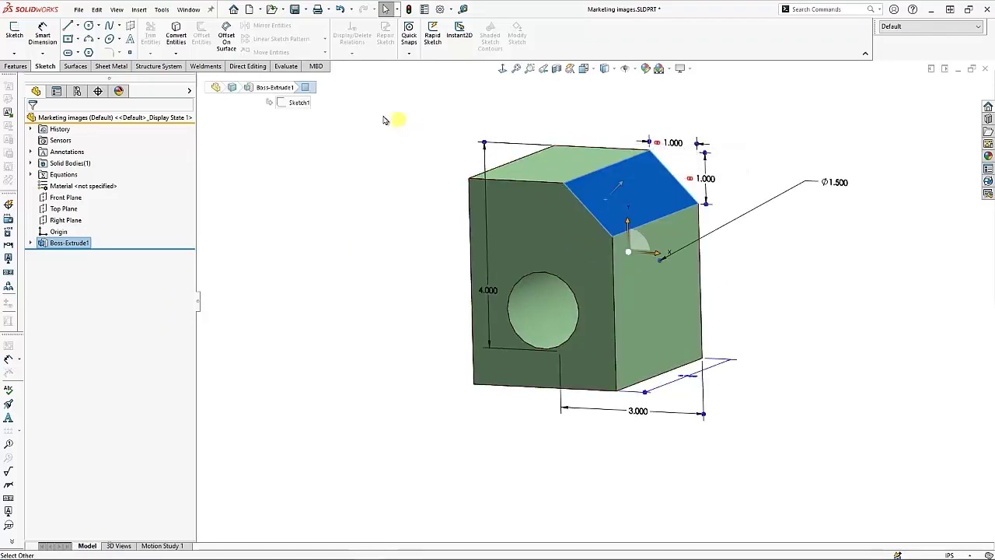
Step: Use Select Other to pick the hole's inner cylindrical face behind the sloped top face
{"action": "right_click", "coordinate": [288, 75]}
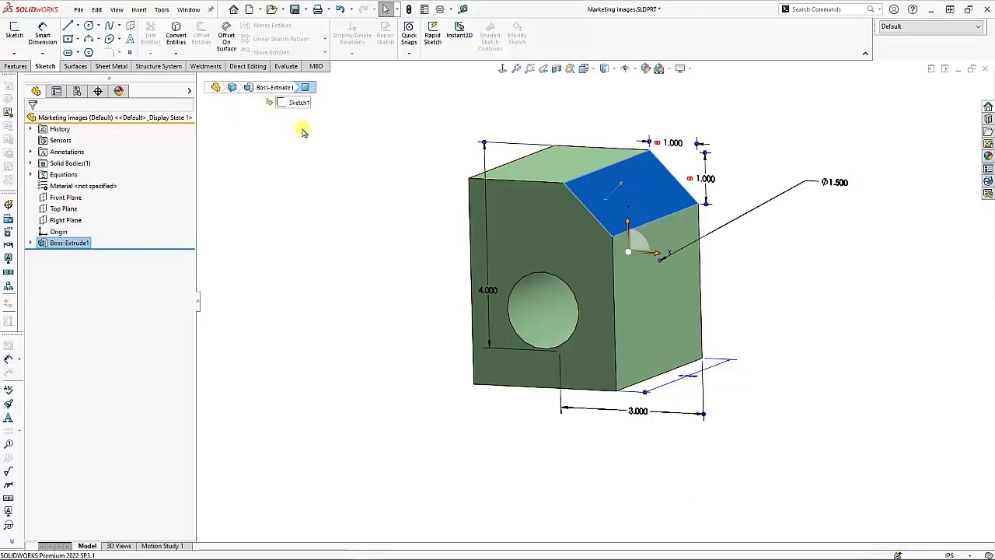
{"action": "left_click", "coordinate": [532, 304]}
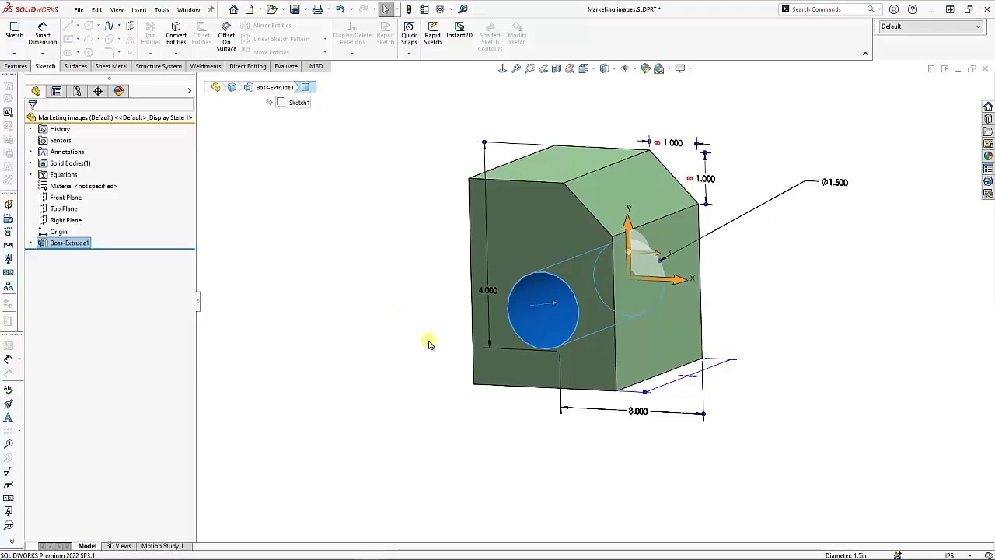
{"action": "key", "text": "d"}
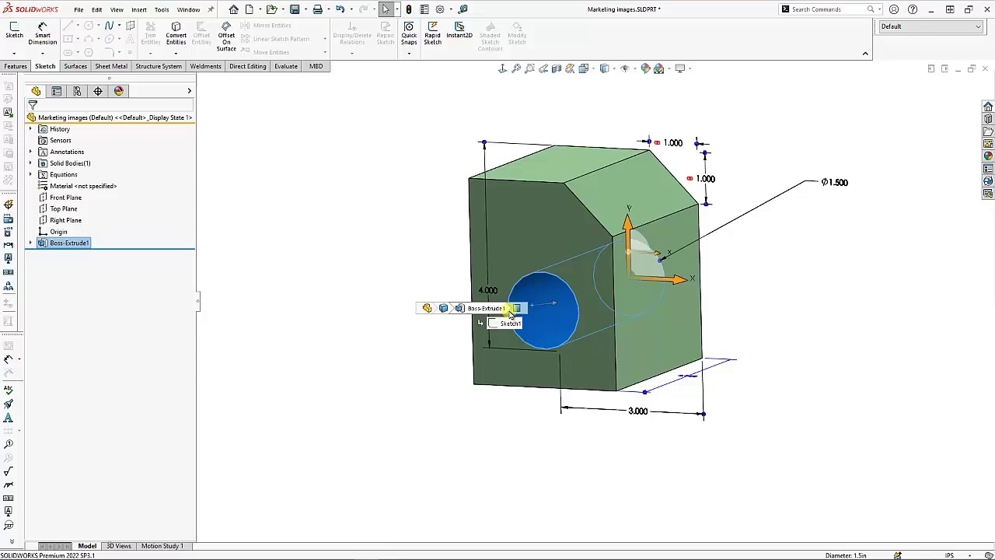
{"action": "left_click", "coordinate": [282, 193]}
{"action": "left_click", "coordinate": [652, 238]}
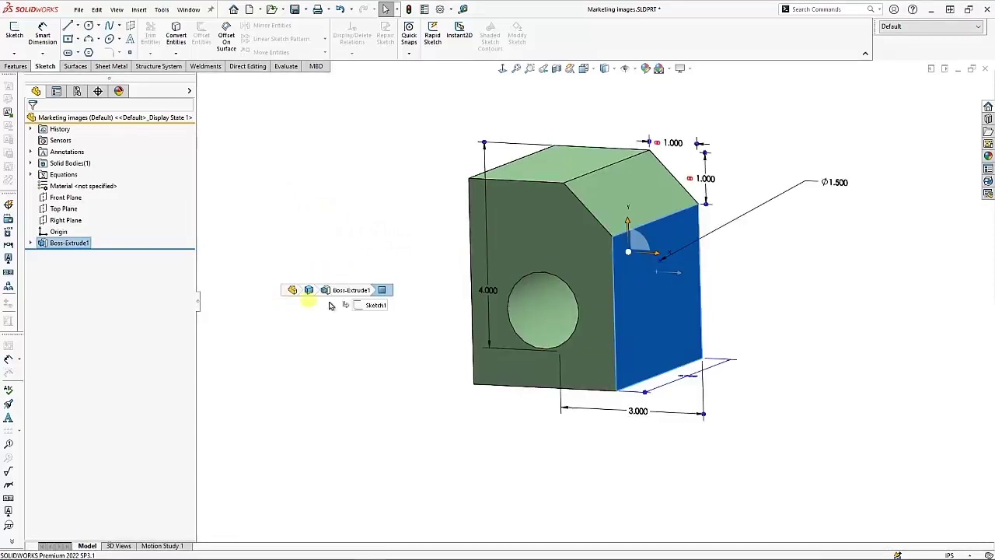
{"action": "left_click", "coordinate": [405, 271]}
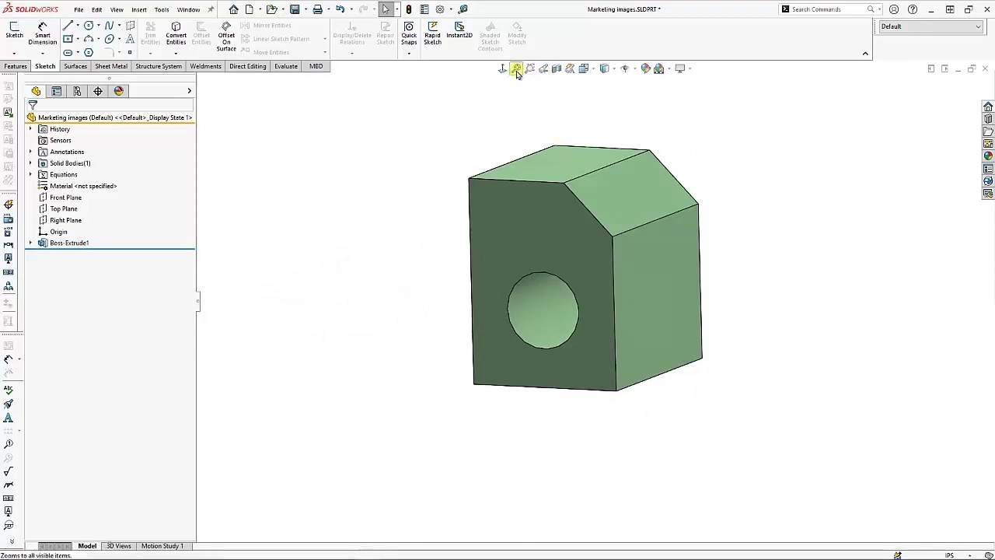
Step: Choose Isometric from the heads-up View Orientation list to show the block at a standard angle
{"action": "left_click", "coordinate": [588, 70]}
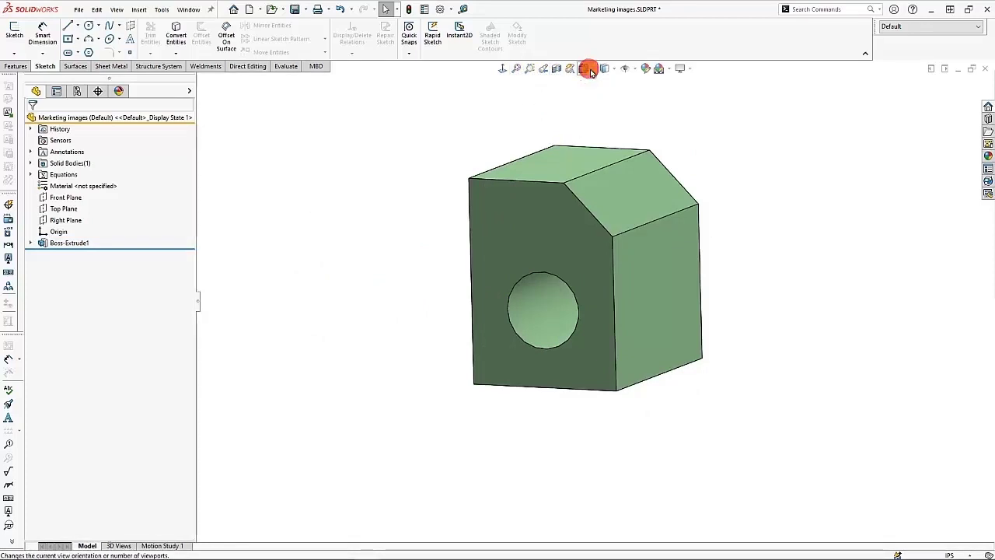
{"action": "left_click", "coordinate": [643, 97]}
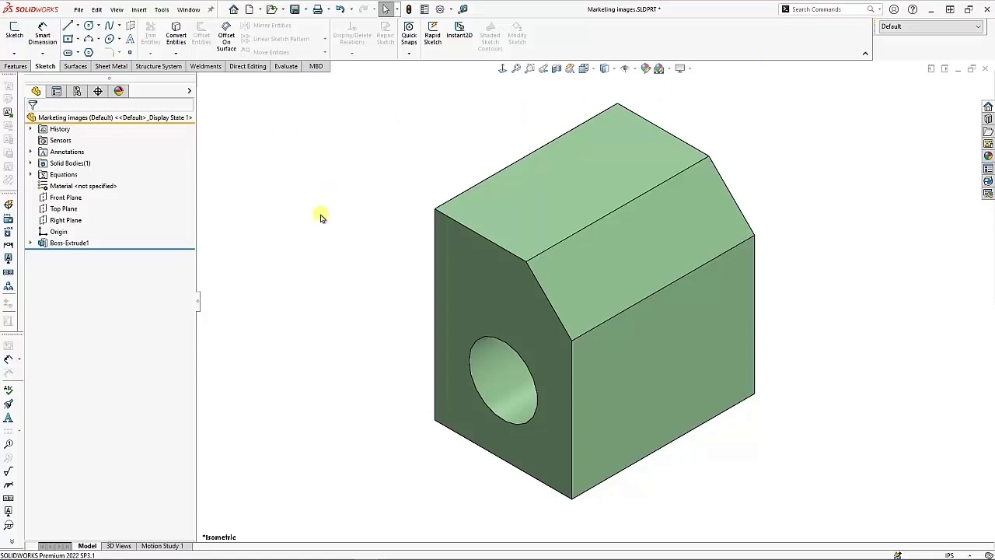
{"action": "key", "text": "q"}
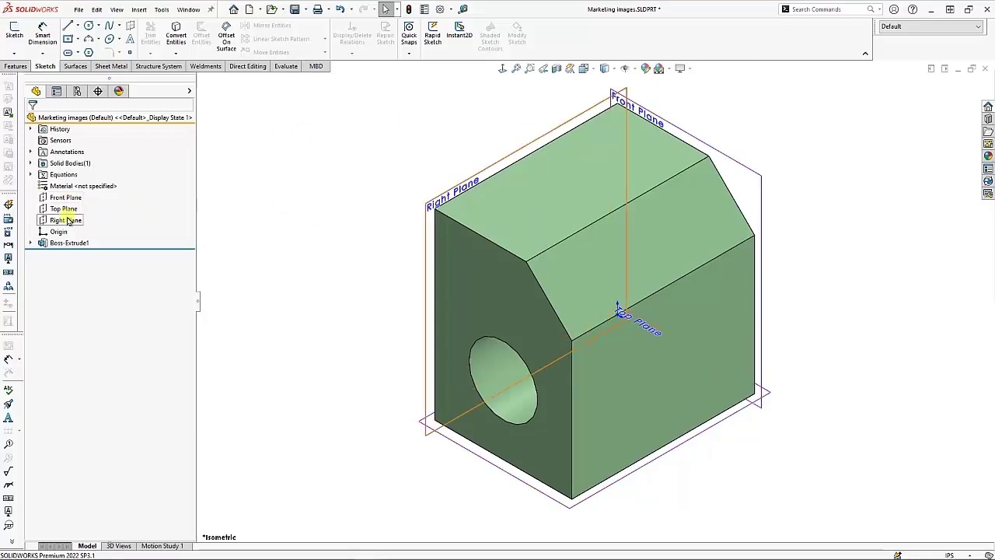
Step: Toggle the reference planes with Ctrl+Shift+P while orbiting and selecting Front Plane, leaving them hidden
{"action": "left_click", "coordinate": [356, 201]}
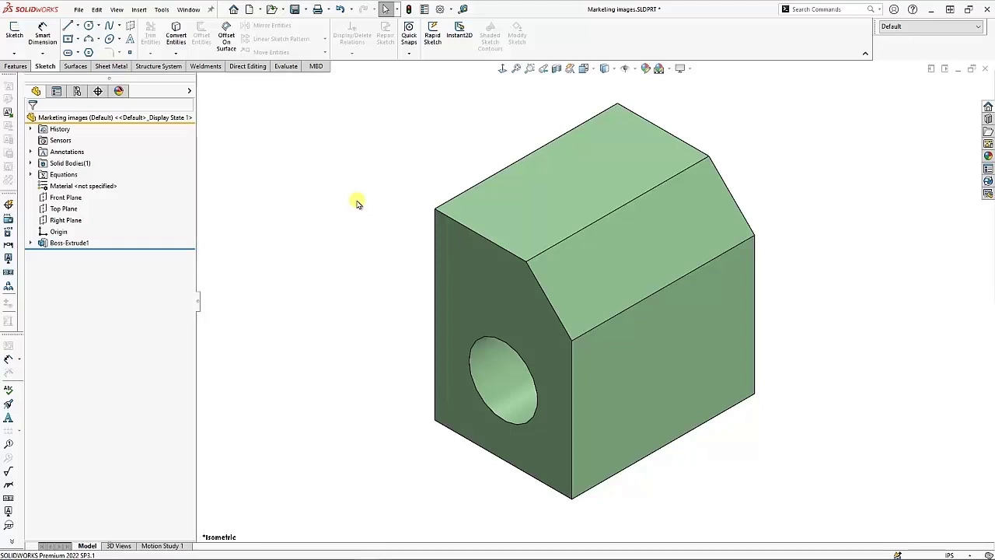
{"action": "key", "text": "ctrl+shift+p"}
{"action": "middle_click_drag", "start_coordinate": [357, 204], "coordinate": [472, 260]}
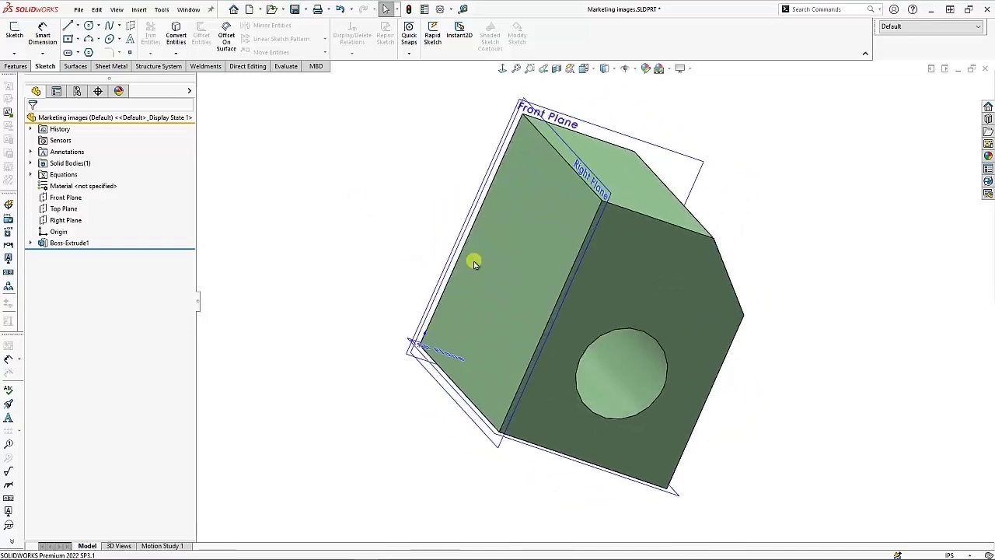
{"action": "left_click", "coordinate": [382, 233]}
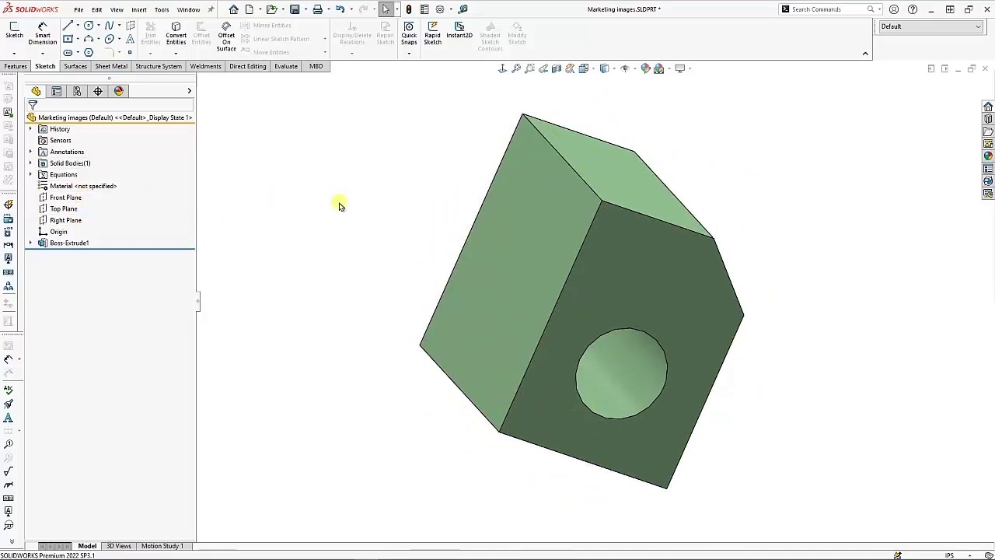
{"action": "key", "text": "ctrl+shift+p"}
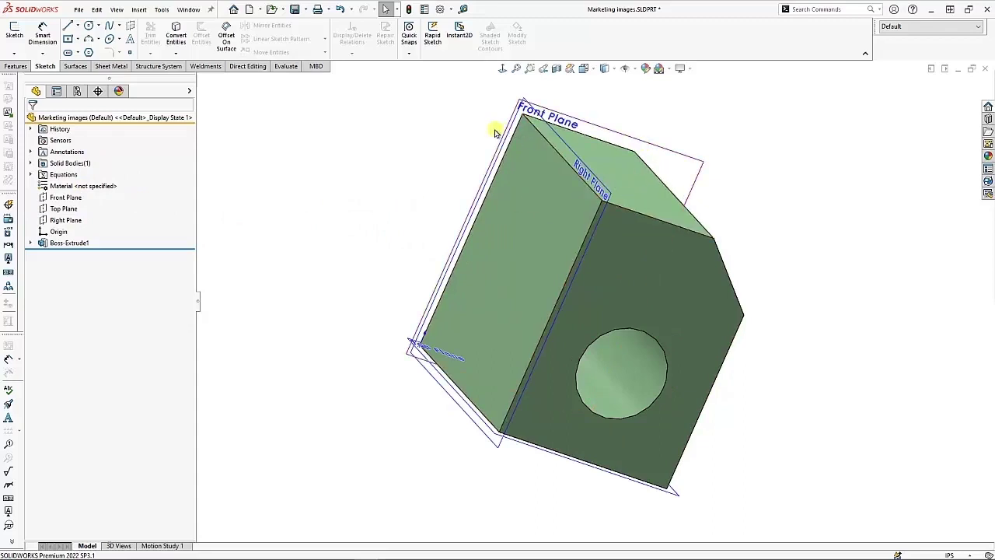
{"action": "left_click", "coordinate": [697, 170]}
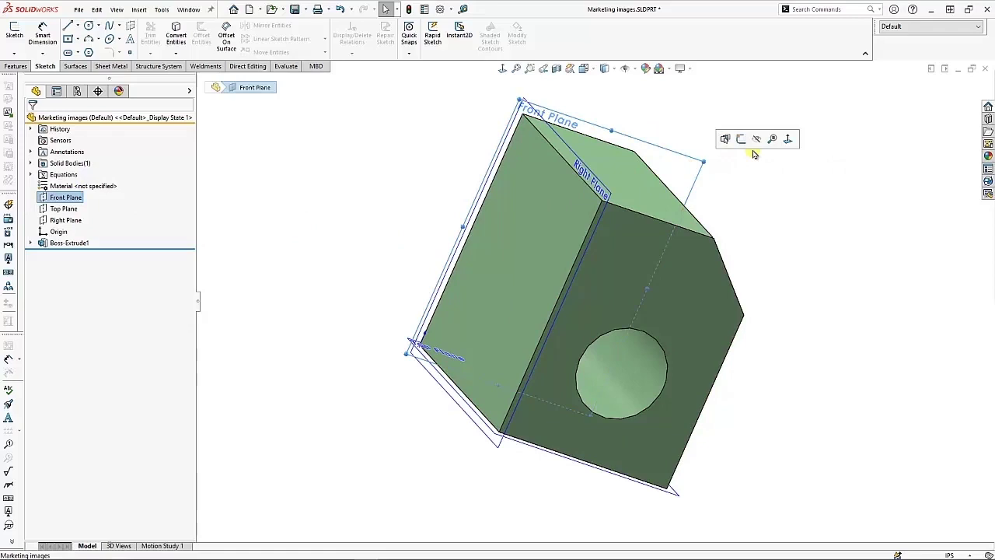
{"action": "left_click", "coordinate": [769, 196]}
{"action": "middle_click_drag", "start_coordinate": [770, 195], "coordinate": [733, 215]}
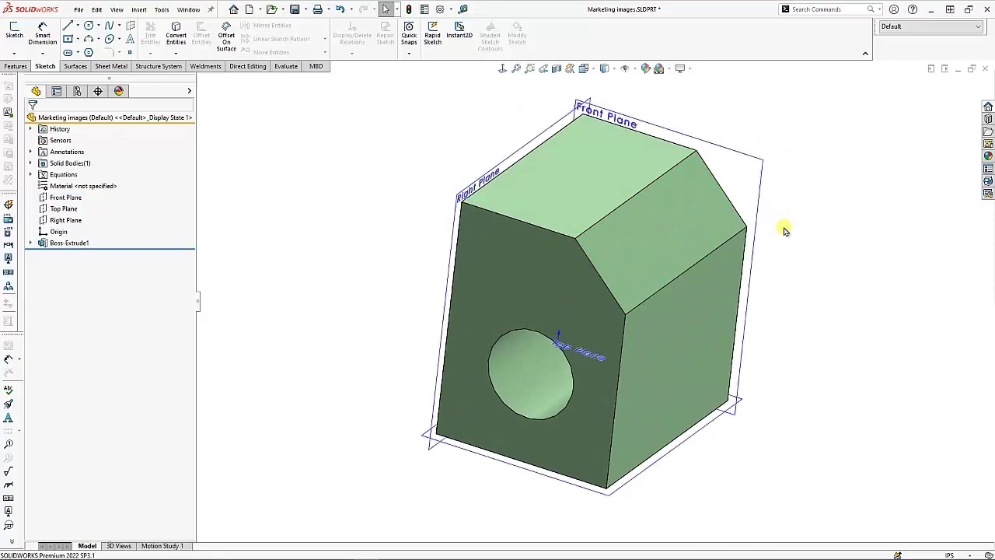
{"action": "left_click", "coordinate": [311, 175]}
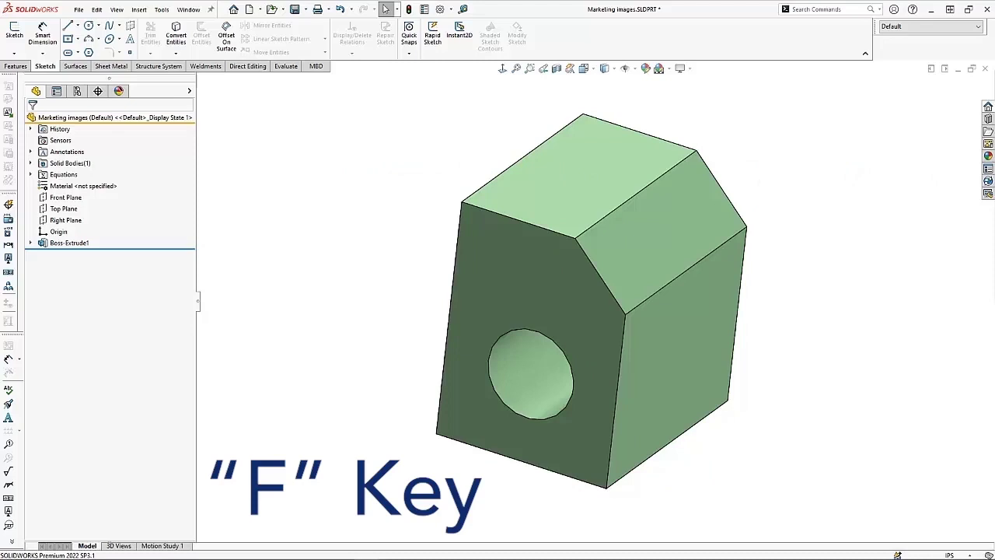
{"action": "scroll", "coordinate": [560, 420], "scroll_direction": "down", "scroll_amount": 8}
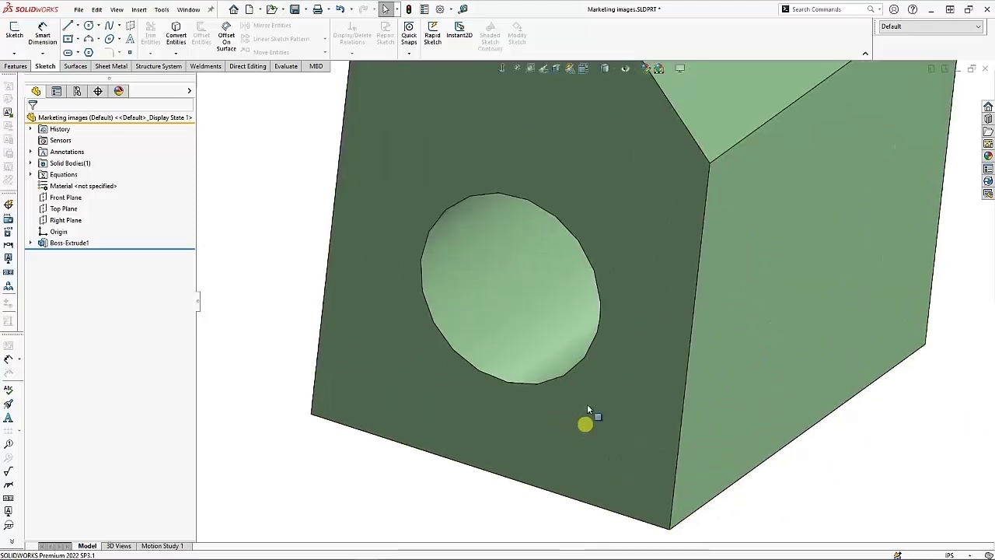
{"action": "middle_click_drag", "start_coordinate": [529, 393], "coordinate": [495, 350]}
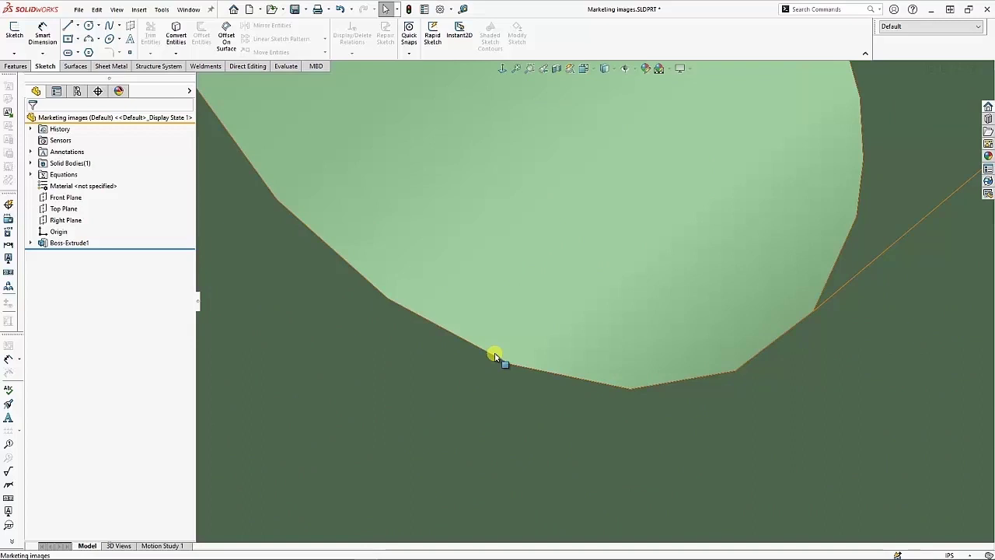
{"action": "key", "text": "ctrl+7"}
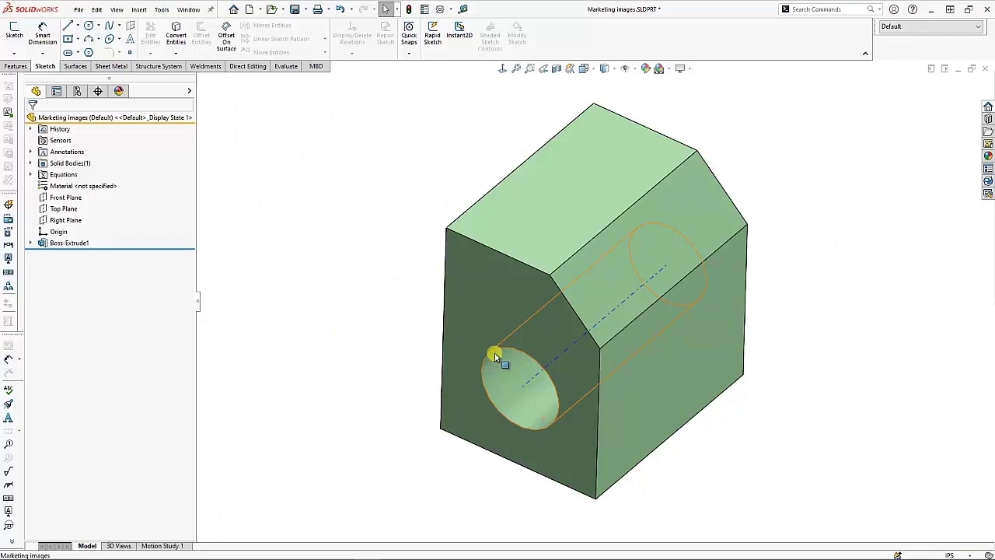
Step: Edit Sketch1 under Boss-Extrude1, zoom in on the circle, fit the view, and exit the sketch
{"action": "left_click", "coordinate": [40, 246]}
{"action": "left_click", "coordinate": [53, 253]}
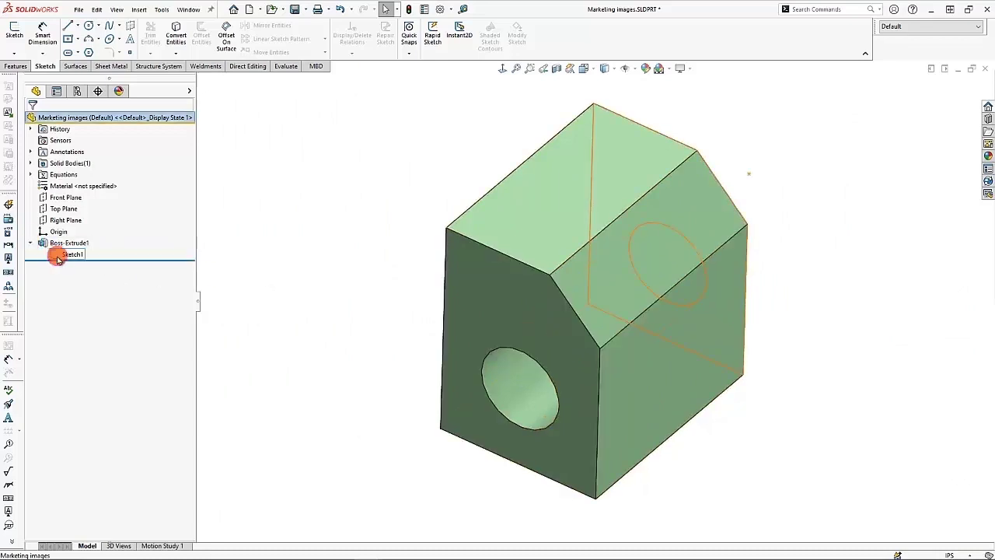
{"action": "left_click", "coordinate": [65, 221]}
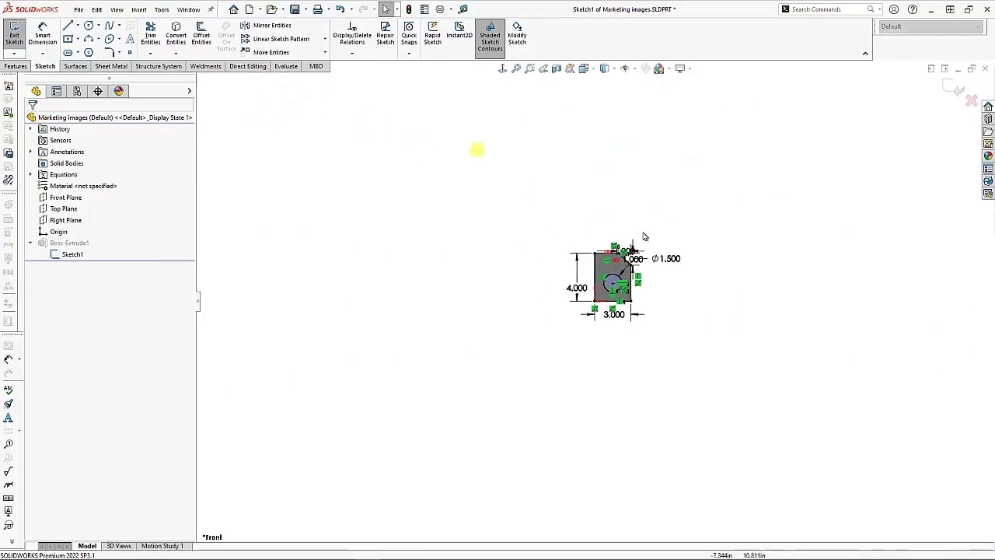
{"action": "scroll", "coordinate": [638, 263], "scroll_direction": "up", "scroll_amount": 2}
{"action": "scroll", "coordinate": [589, 318], "scroll_direction": "up", "scroll_amount": 6}
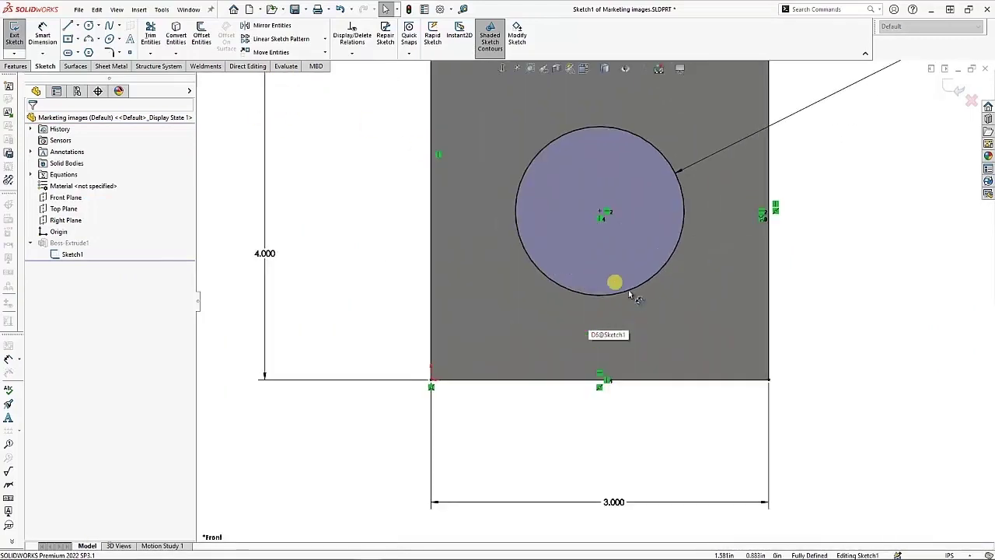
{"action": "scroll", "coordinate": [547, 243], "scroll_direction": "up", "scroll_amount": 1}
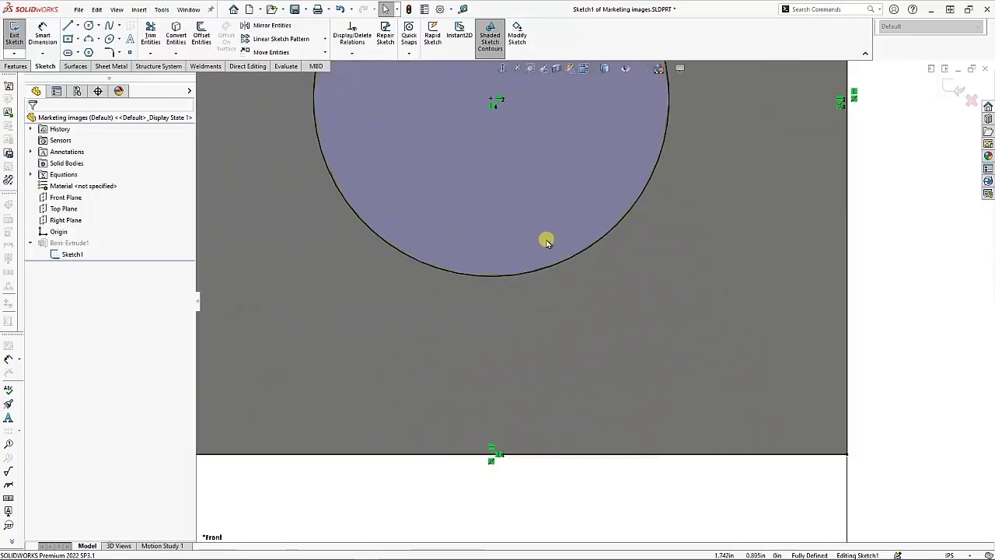
{"action": "key", "text": "f"}
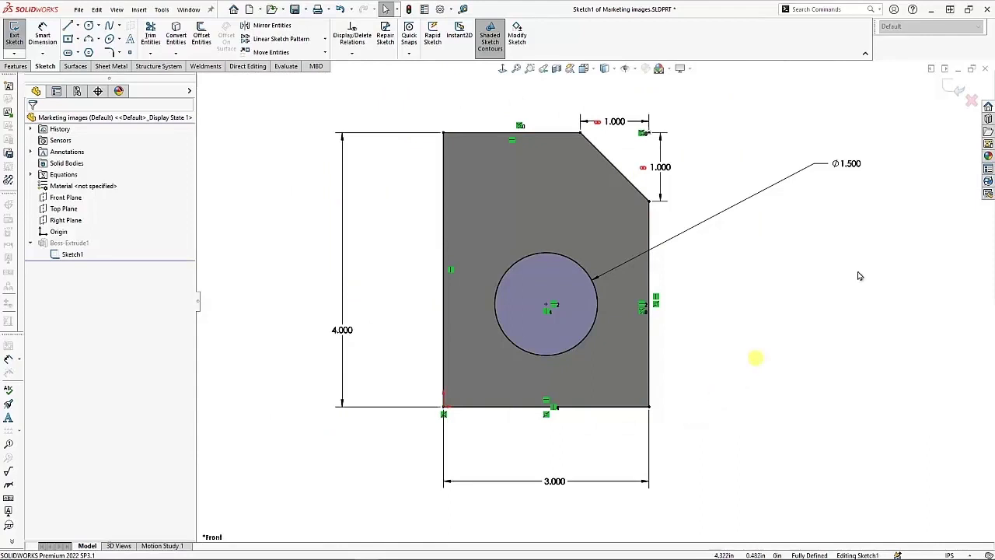
{"action": "left_click", "coordinate": [955, 88]}
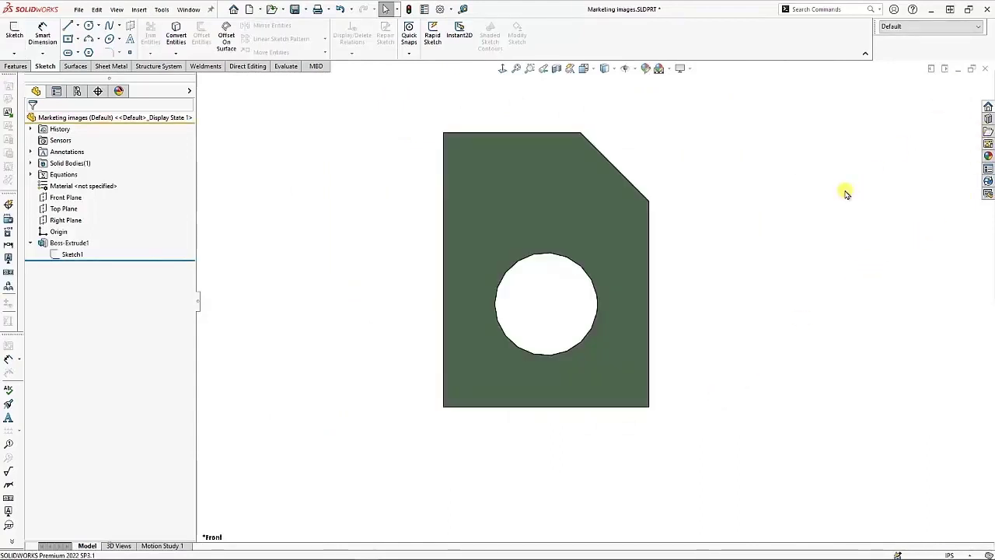
Step: Fit the part in an isometric (Ctrl+7) view and show the S shortcut toolbar
{"action": "key", "text": "ctrl+7"}
{"action": "scroll", "coordinate": [555, 277], "scroll_direction": "down", "scroll_amount": 5}
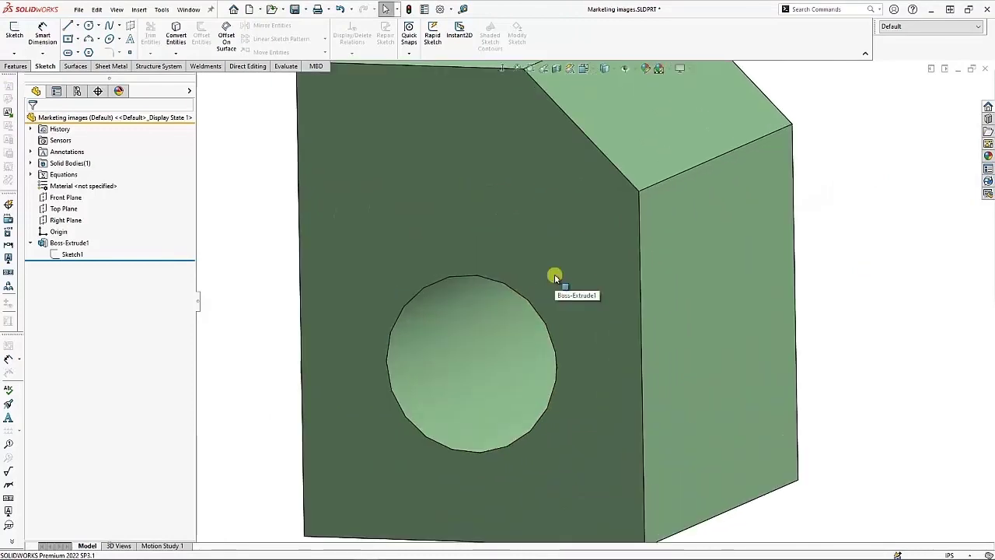
{"action": "key", "text": "f"}
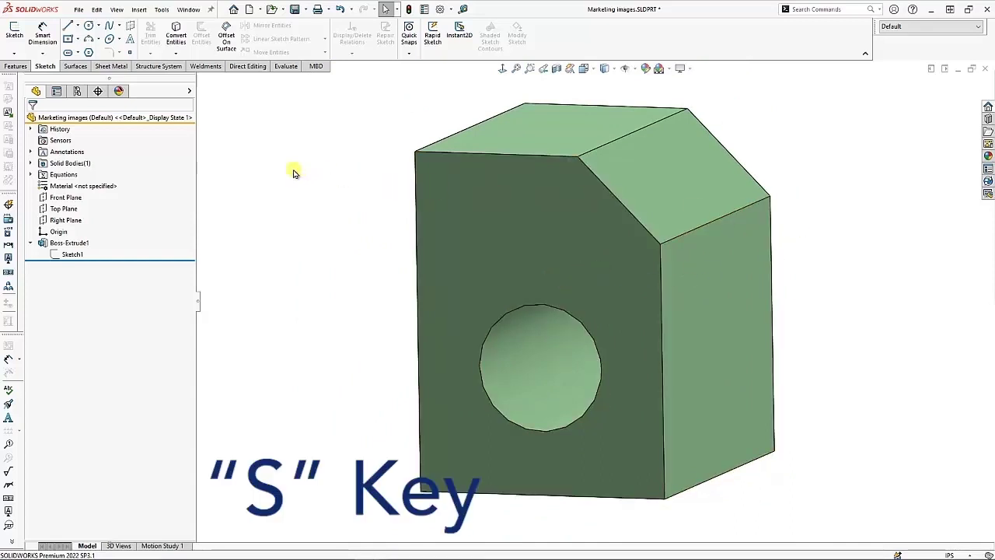
{"action": "key", "text": "s"}
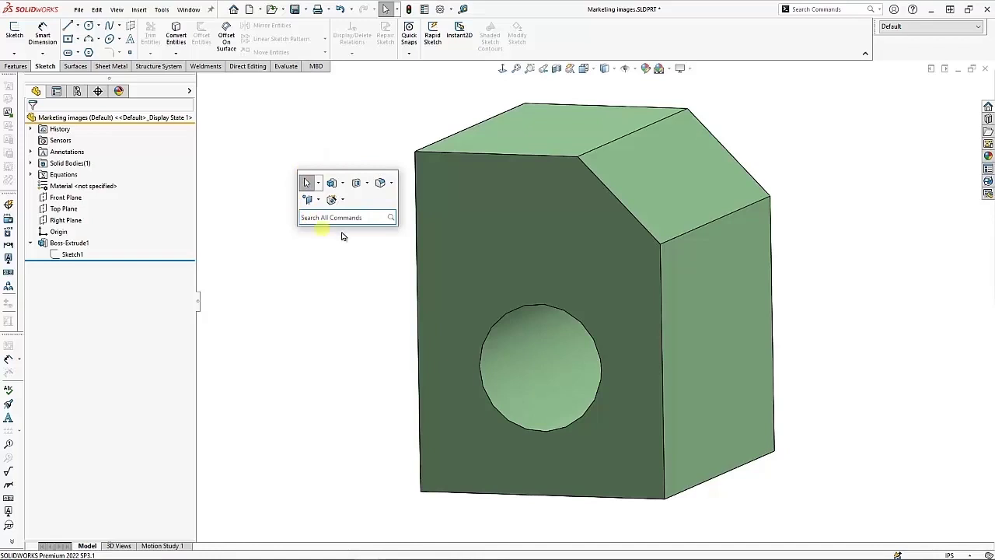
{"action": "left_click", "coordinate": [518, 226]}
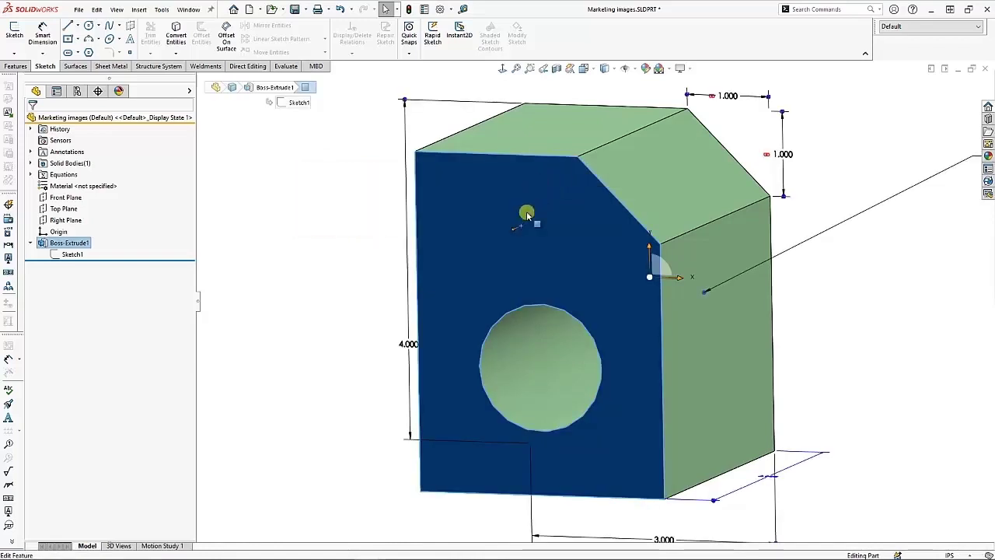
Step: Edit the front face's sketch and display its sketching shortcut toolbar
{"action": "left_click", "coordinate": [573, 169]}
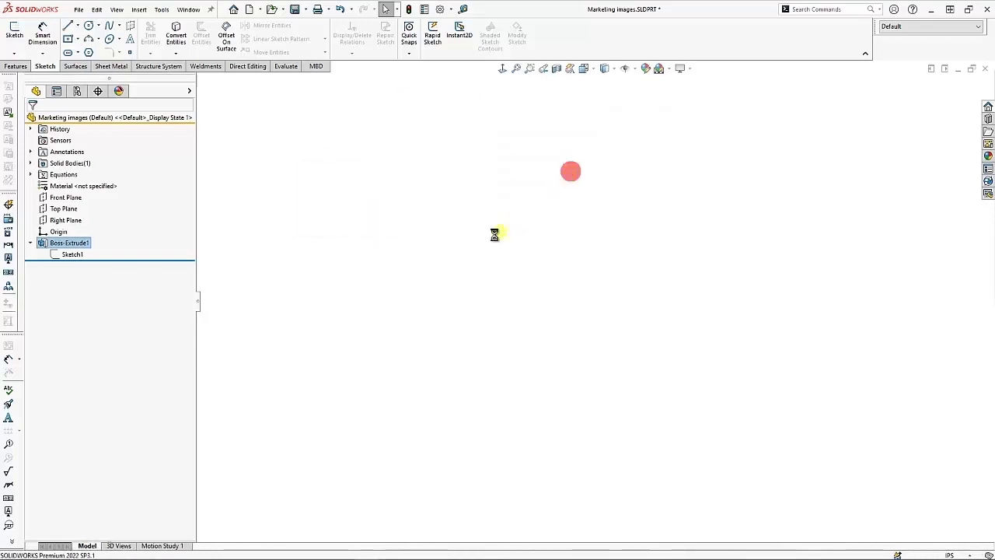
{"action": "key", "text": "s"}
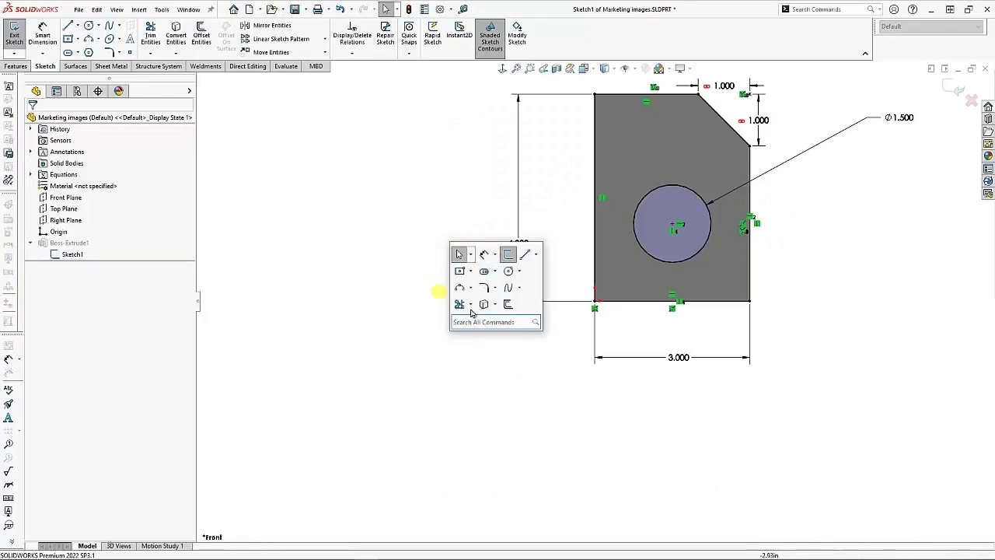
{"action": "left_click", "coordinate": [419, 255]}
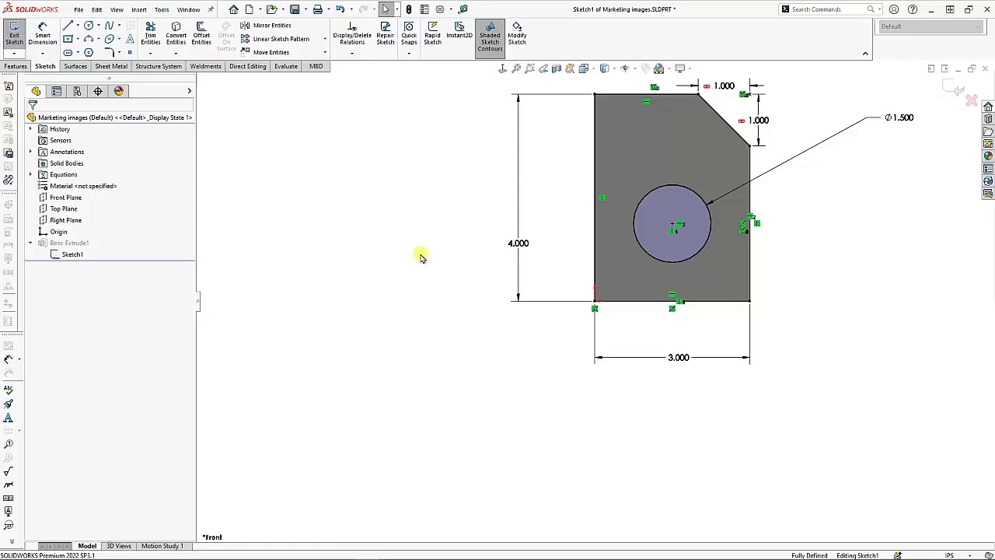
Step: Exit the sketch, fit the solid in view, and show then dismiss the shortcut toolbar
{"action": "left_click", "coordinate": [955, 89]}
{"action": "key", "text": "f"}
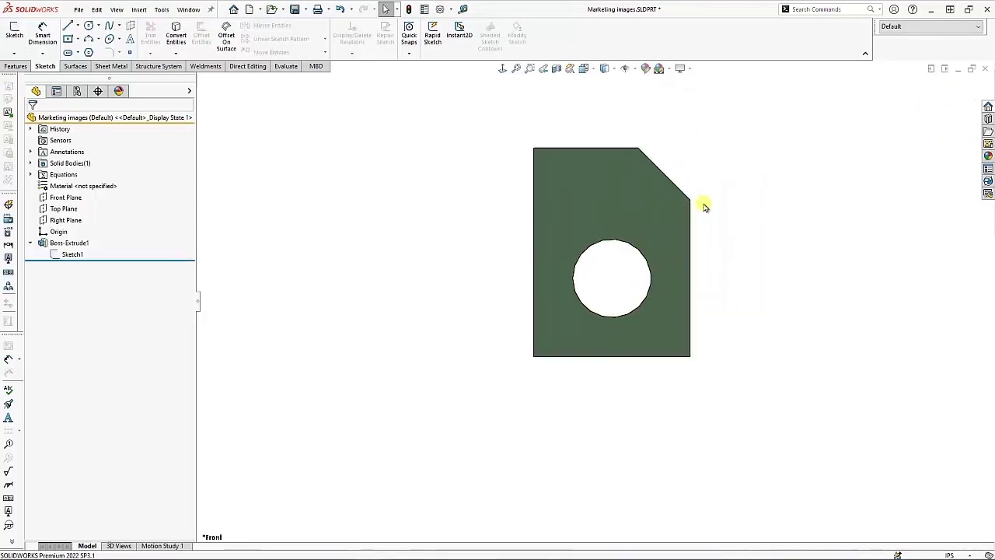
{"action": "key", "text": "s"}
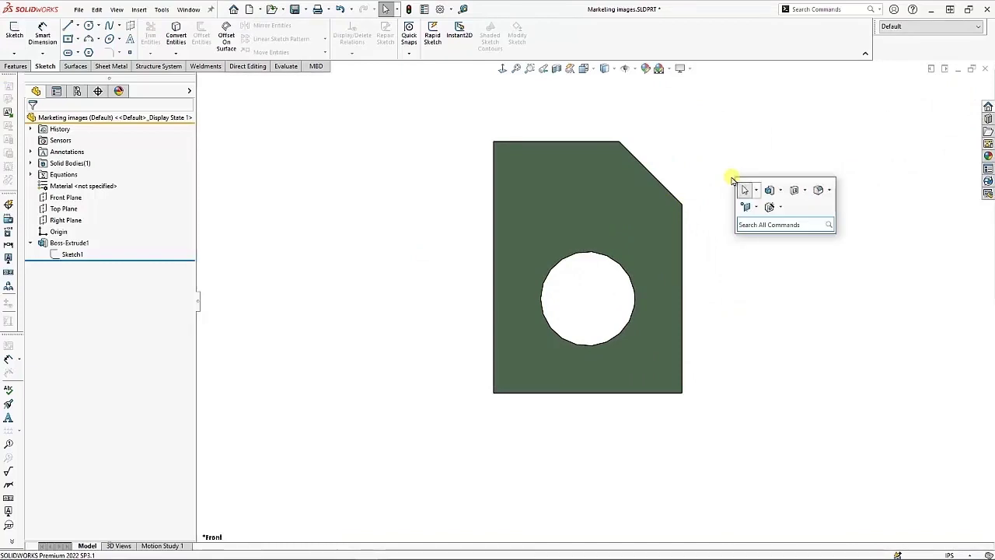
{"action": "left_click", "coordinate": [722, 140]}
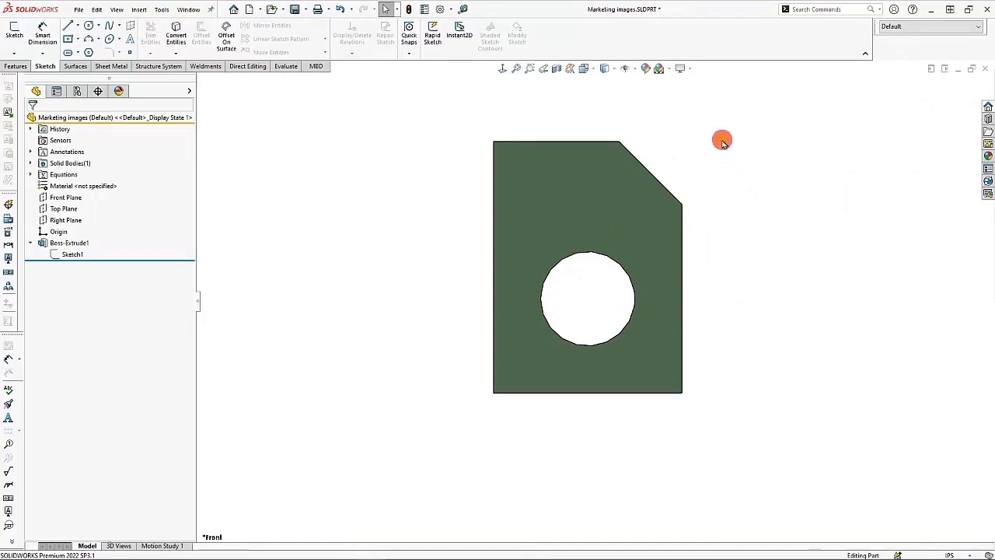
{"action": "right_click", "coordinate": [586, 41]}
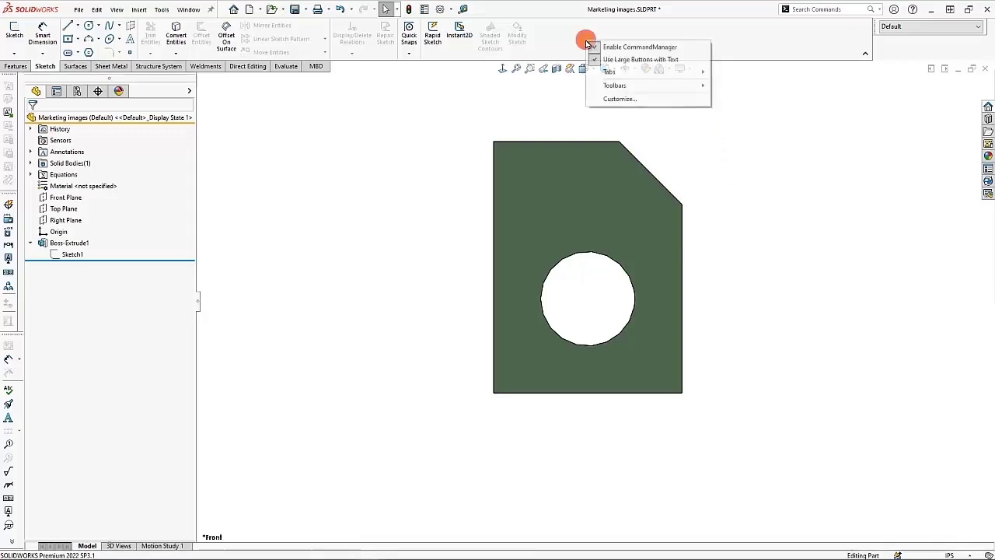
{"action": "left_click", "coordinate": [634, 98]}
{"action": "left_click", "coordinate": [359, 110]}
{"action": "left_click", "coordinate": [361, 107]}
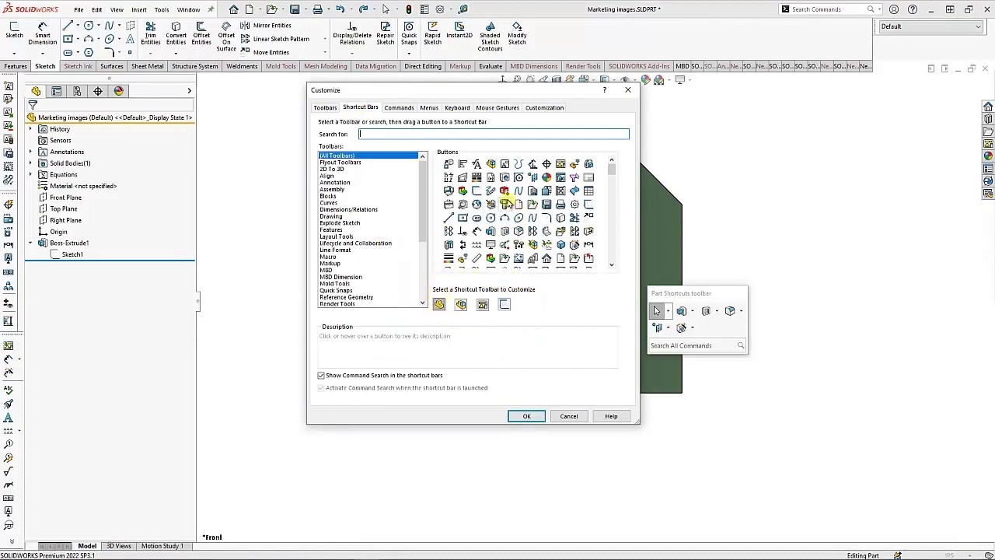
{"action": "left_click", "coordinate": [482, 304]}
{"action": "left_click", "coordinate": [461, 305]}
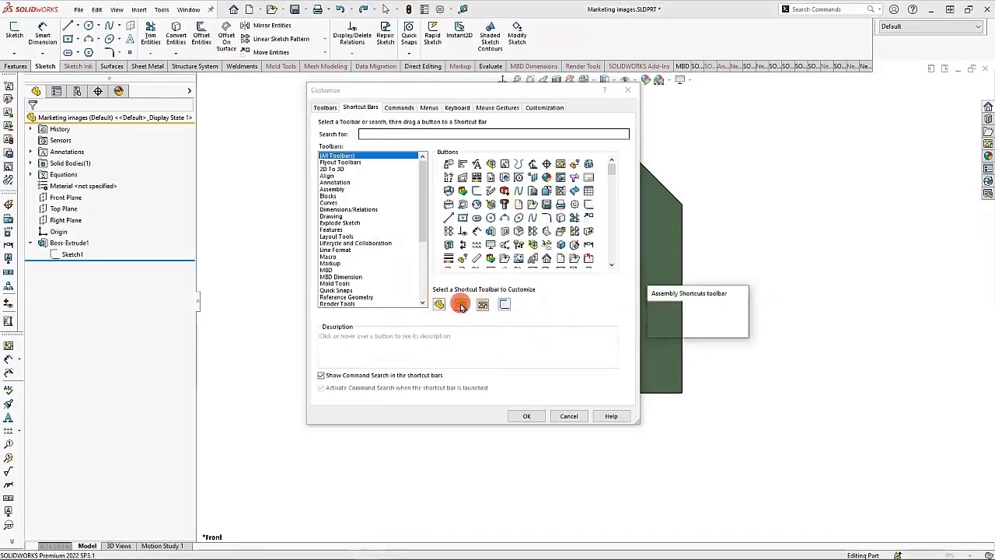
{"action": "left_click", "coordinate": [579, 419]}
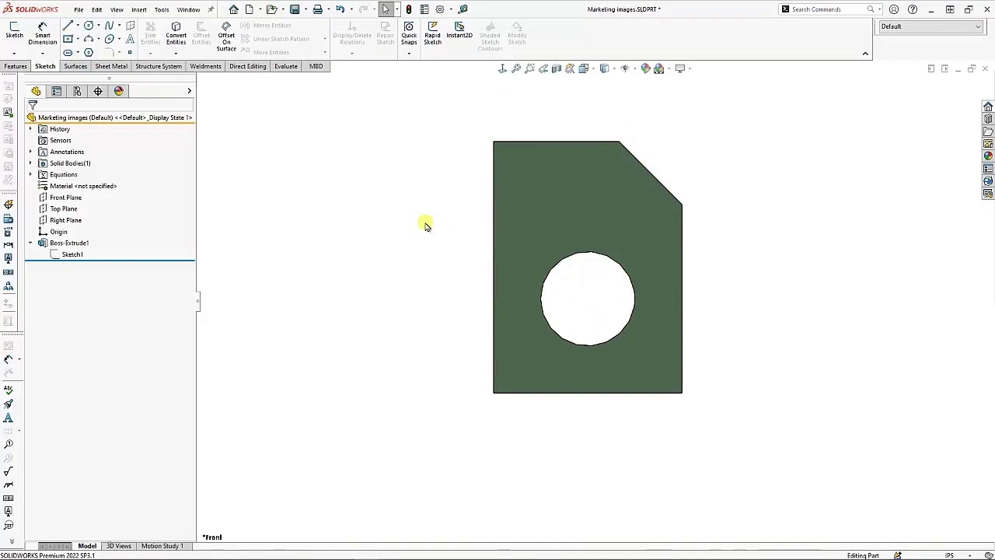
Step: Search the shortcut toolbar's commands for 'cham' to find Chamfer, then clear the search
{"action": "key", "text": "s"}
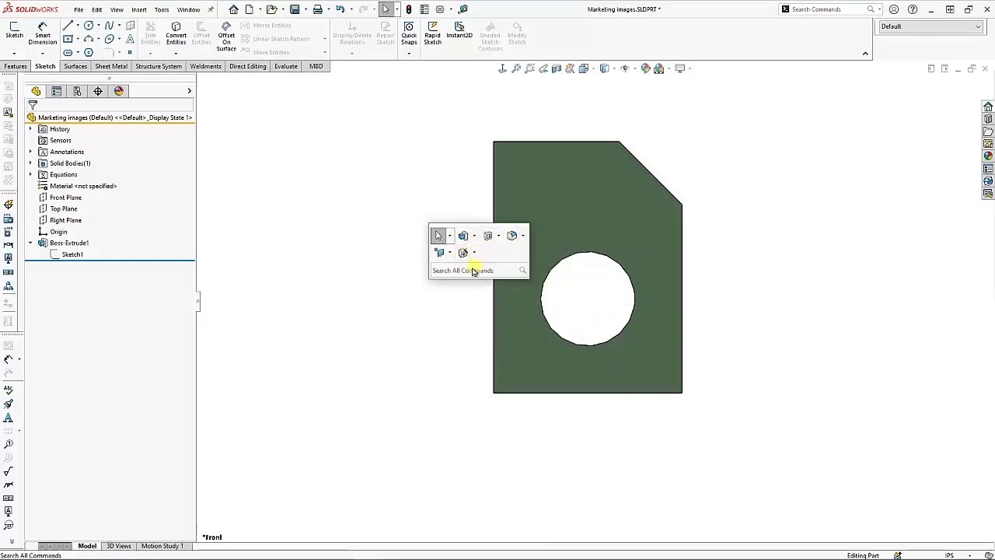
{"action": "left_click", "coordinate": [473, 270]}
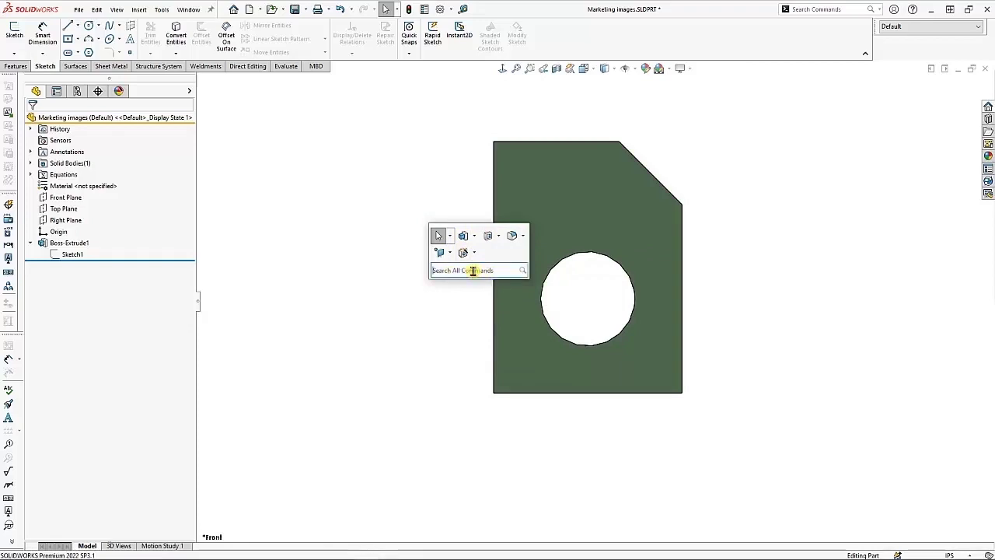
{"action": "type", "text": "cham"}
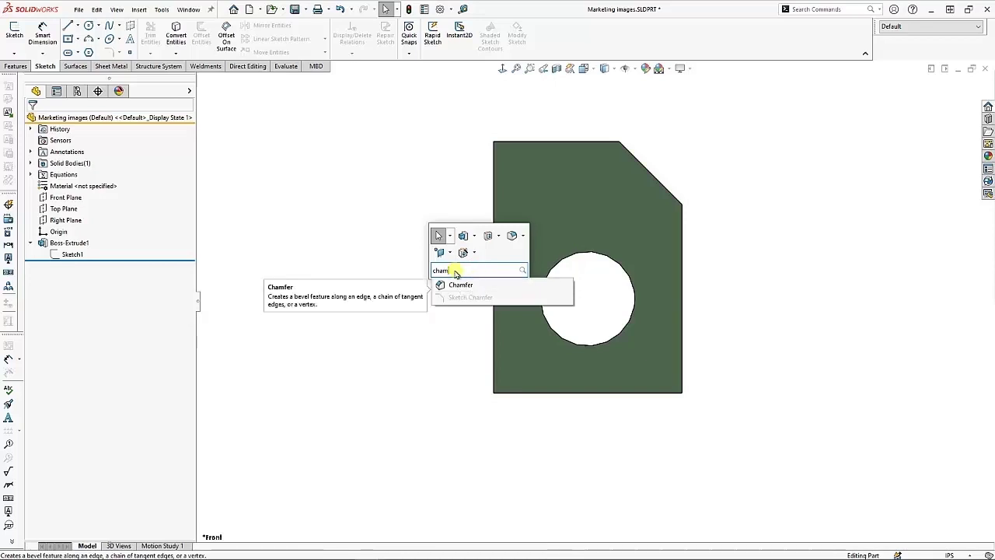
{"action": "key", "text": "BackSpace"}
{"action": "key", "text": "BackSpace"}
{"action": "key", "text": "BackSpace"}
{"action": "key", "text": "BackSpace"}
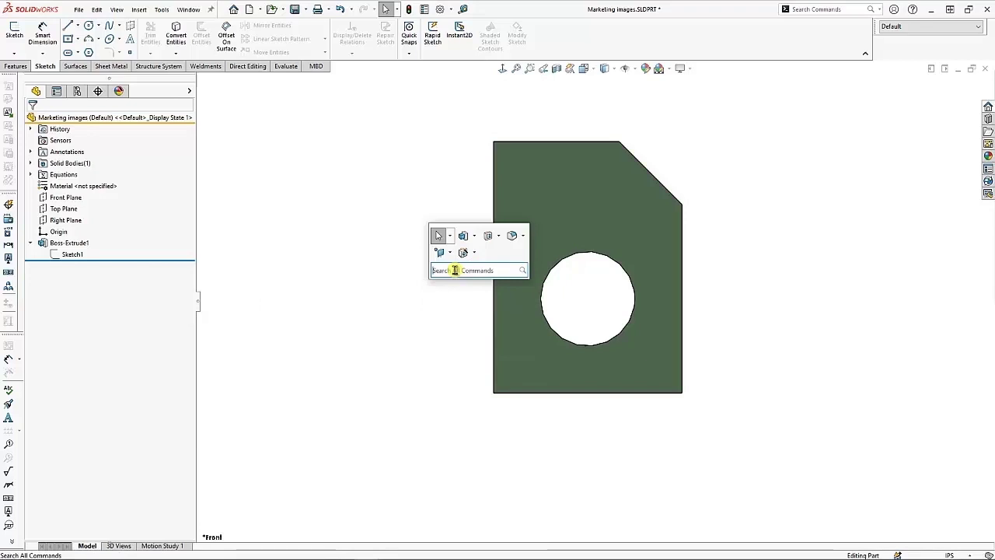
Step: Click empty canvas to close the shortcut toolbar over the block
{"action": "left_click", "coordinate": [438, 187]}
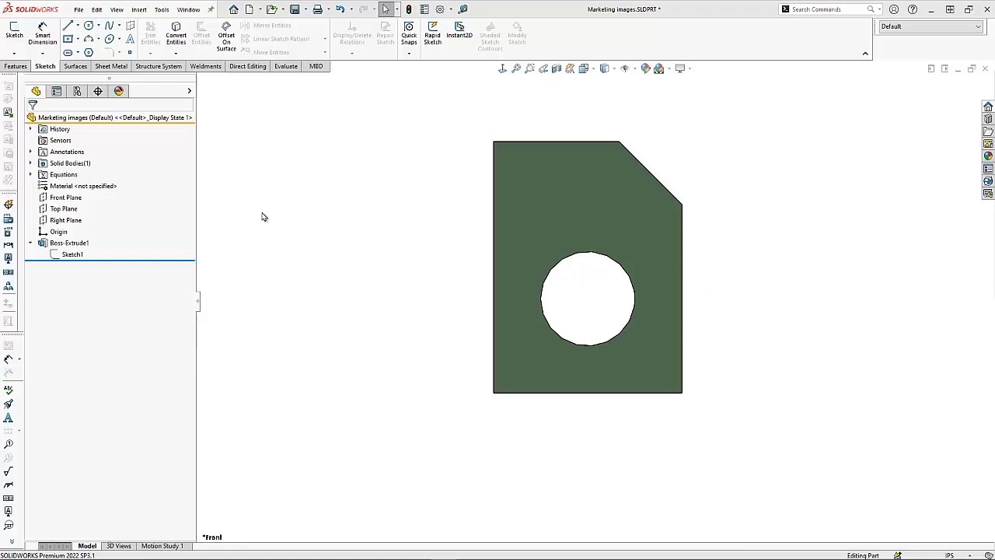
Step: Open the base sketch Sketch1 for editing
{"action": "left_click", "coordinate": [74, 254]}
{"action": "left_click", "coordinate": [84, 222]}
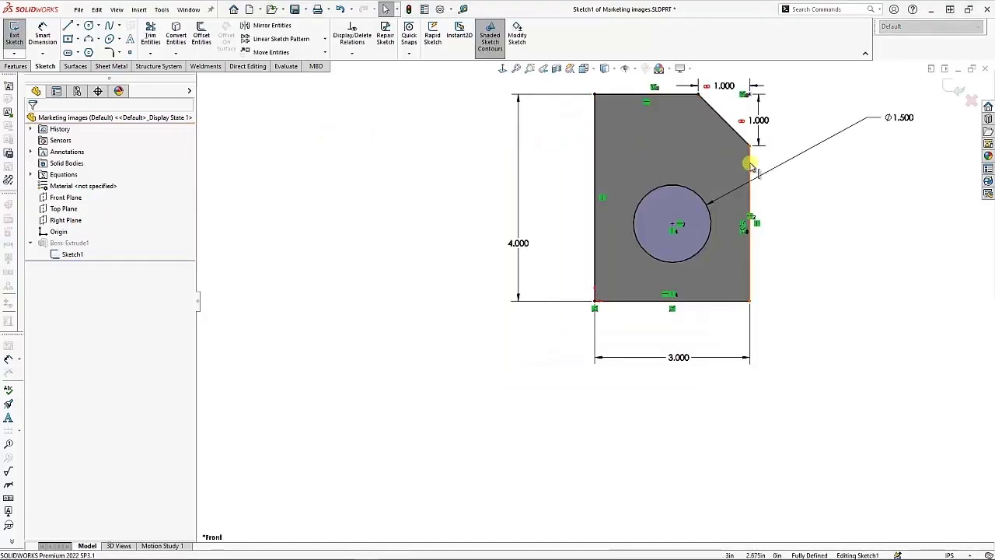
{"action": "left_click", "coordinate": [87, 25]}
{"action": "left_click", "coordinate": [418, 225]}
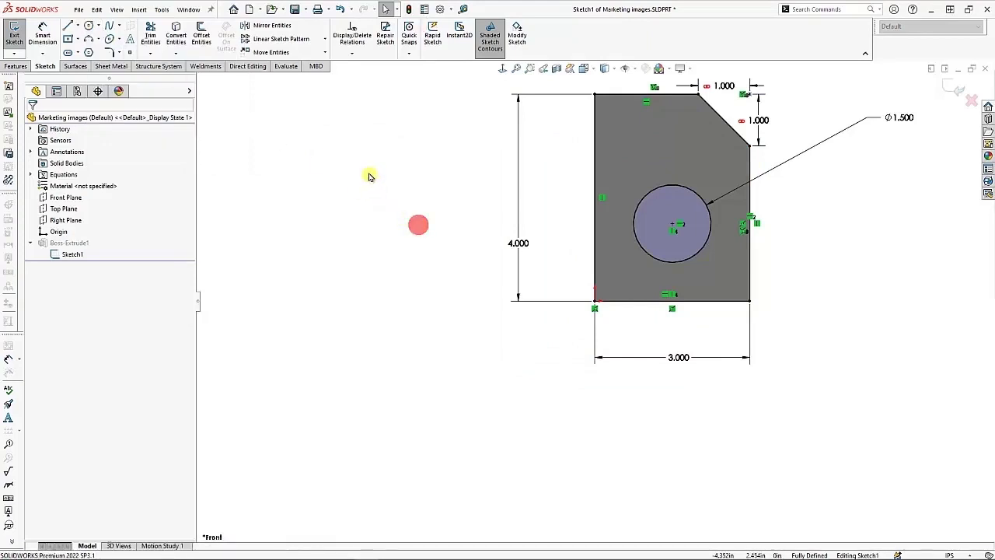
{"action": "left_click", "coordinate": [386, 192]}
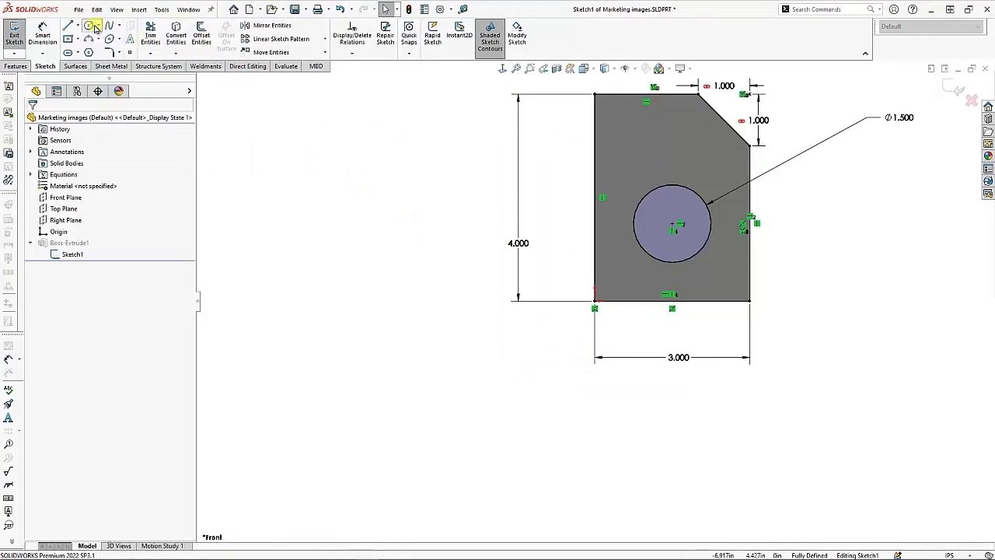
Step: Sketch a circle to the left of the block
{"action": "left_click", "coordinate": [90, 25]}
{"action": "left_click", "coordinate": [400, 208]}
{"action": "left_click", "coordinate": [361, 176]}
{"action": "key", "text": "Escape"}
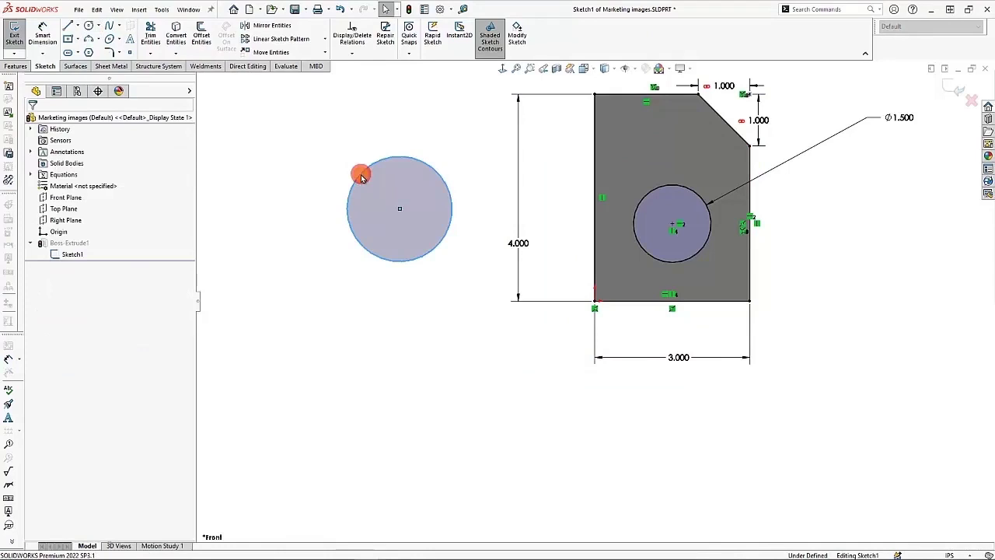
{"action": "left_click", "coordinate": [435, 152]}
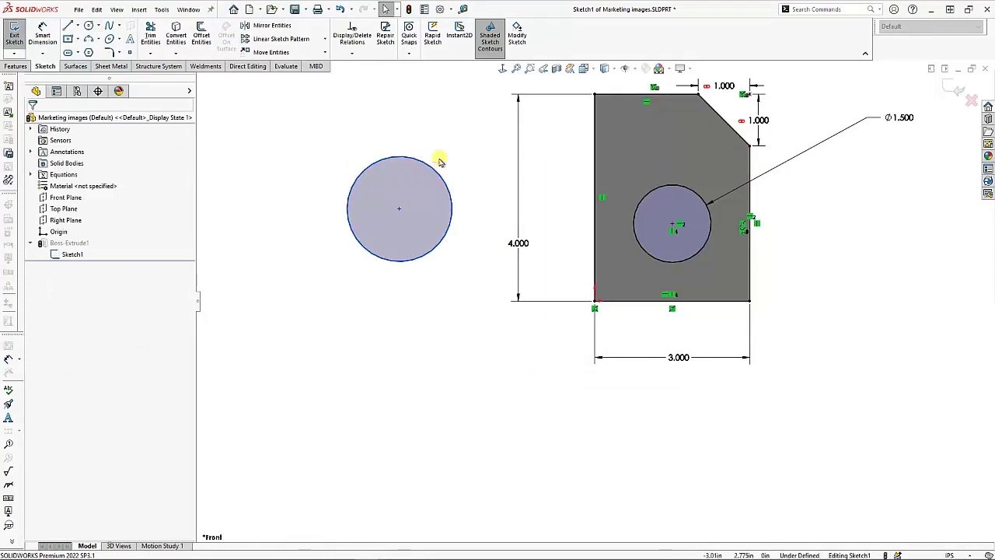
Step: Make the circle tangent to the block's left edge, then discard the sketch changes
{"action": "left_click", "coordinate": [429, 162]}
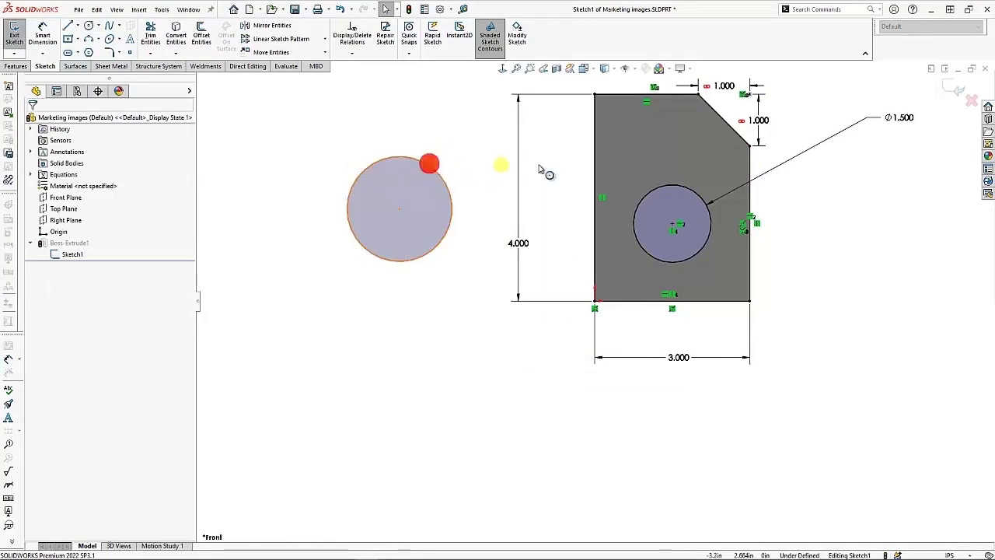
{"action": "left_click", "coordinate": [595, 156], "text": "ctrl"}
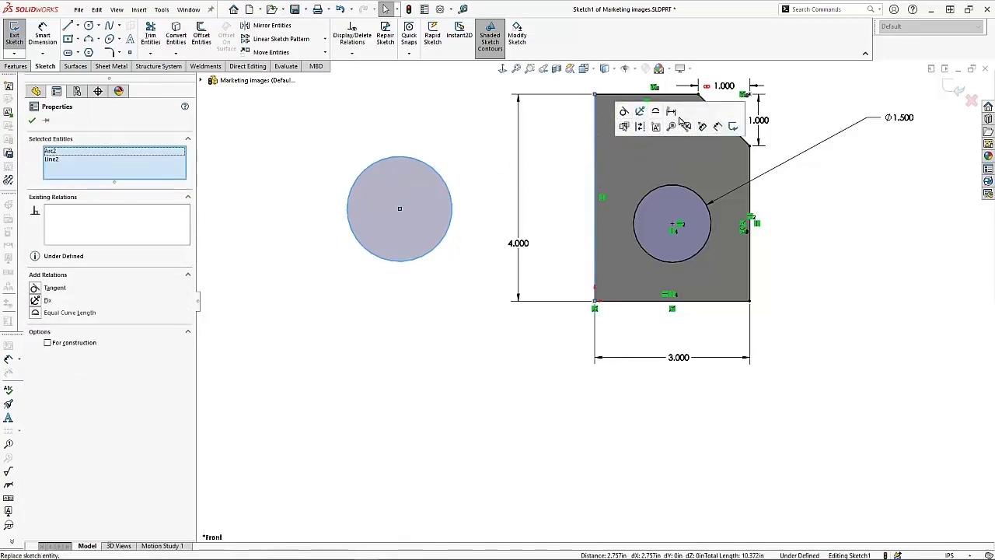
{"action": "left_click", "coordinate": [624, 113]}
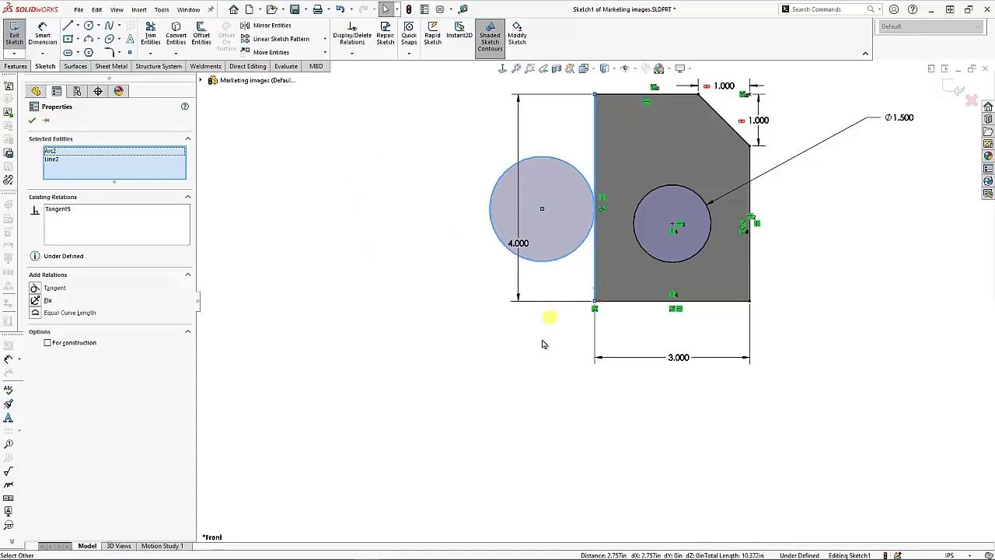
{"action": "left_click", "coordinate": [538, 352]}
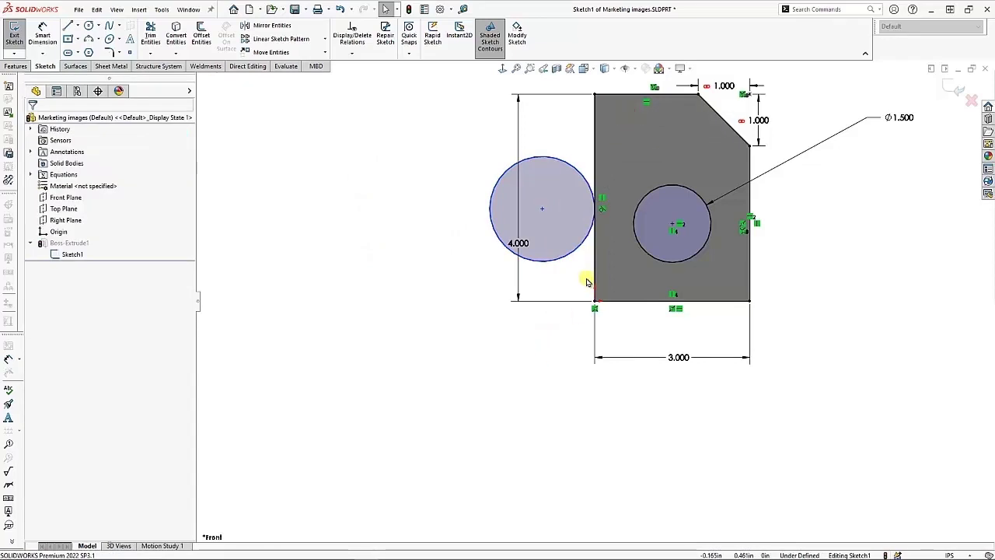
{"action": "left_click", "coordinate": [972, 100]}
{"action": "left_click", "coordinate": [533, 286]}
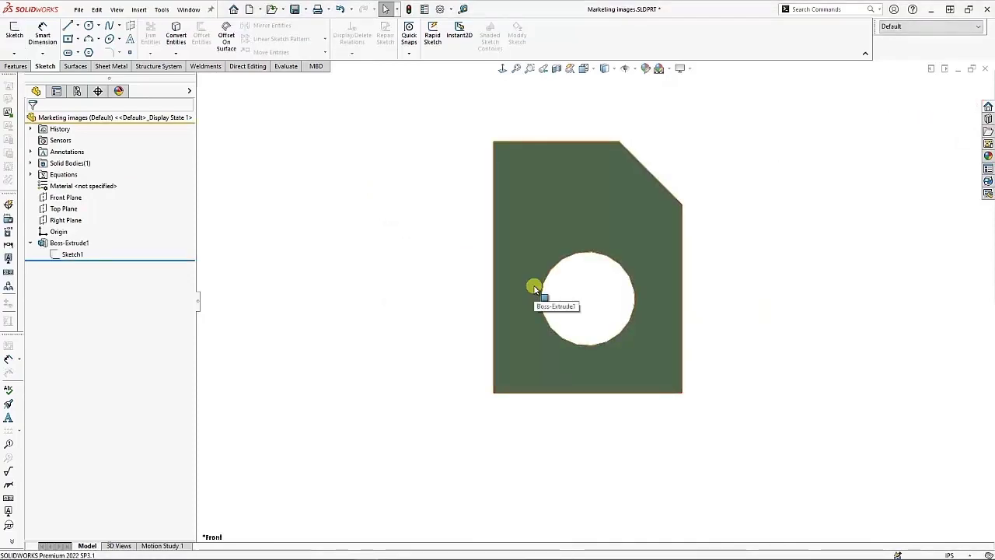
{"action": "left_click", "coordinate": [69, 197]}
{"action": "scroll", "coordinate": [353, 196], "scroll_direction": "up", "scroll_amount": 2}
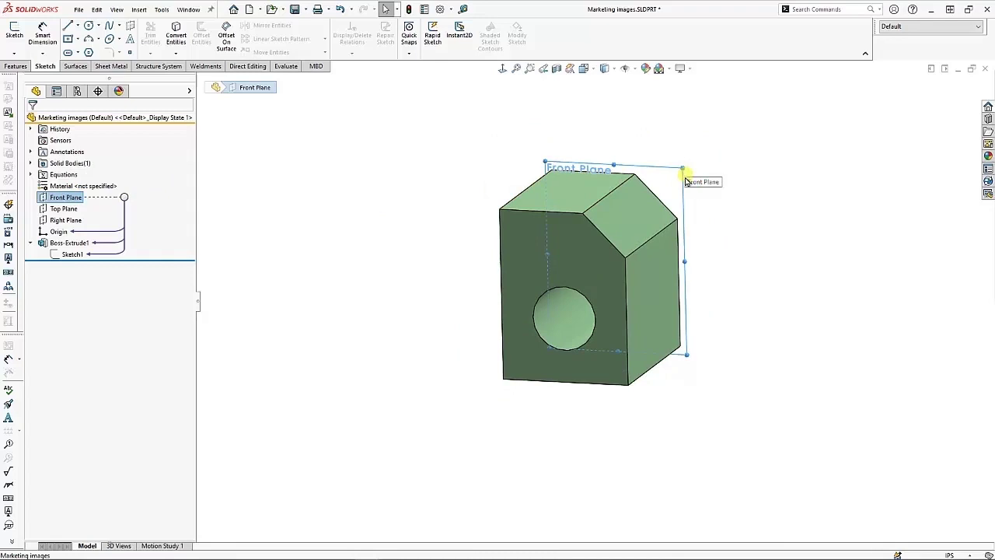
{"action": "left_click_drag", "start_coordinate": [685, 183], "coordinate": [766, 149], "text": "ctrl"}
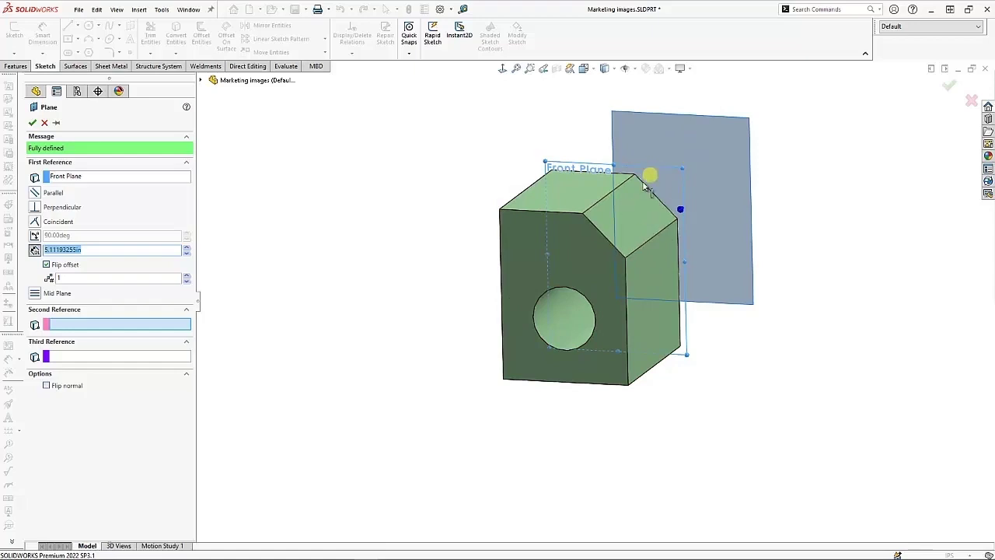
{"action": "left_click", "coordinate": [45, 126]}
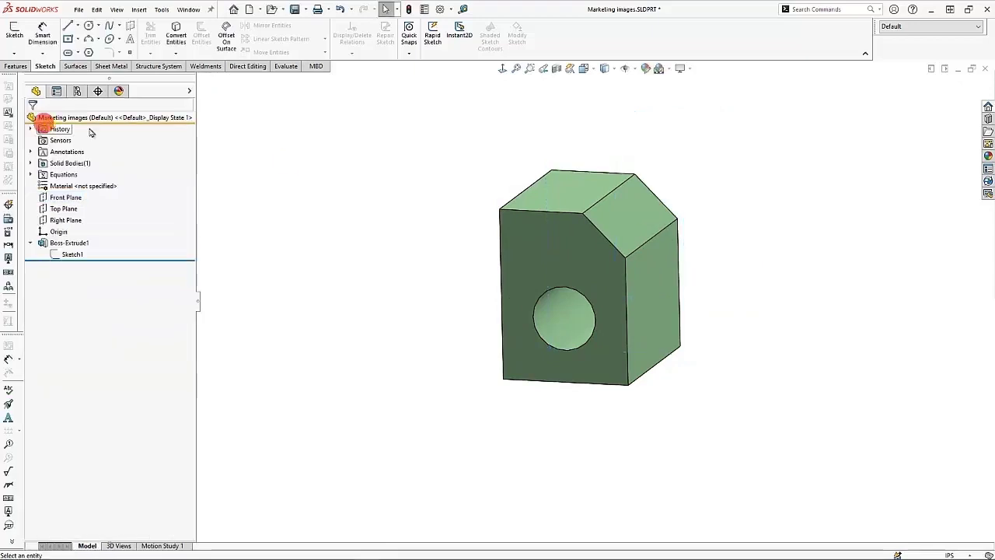
Step: Round the block's top ridge edge with a 2 in Fillet1
{"action": "left_click", "coordinate": [384, 185]}
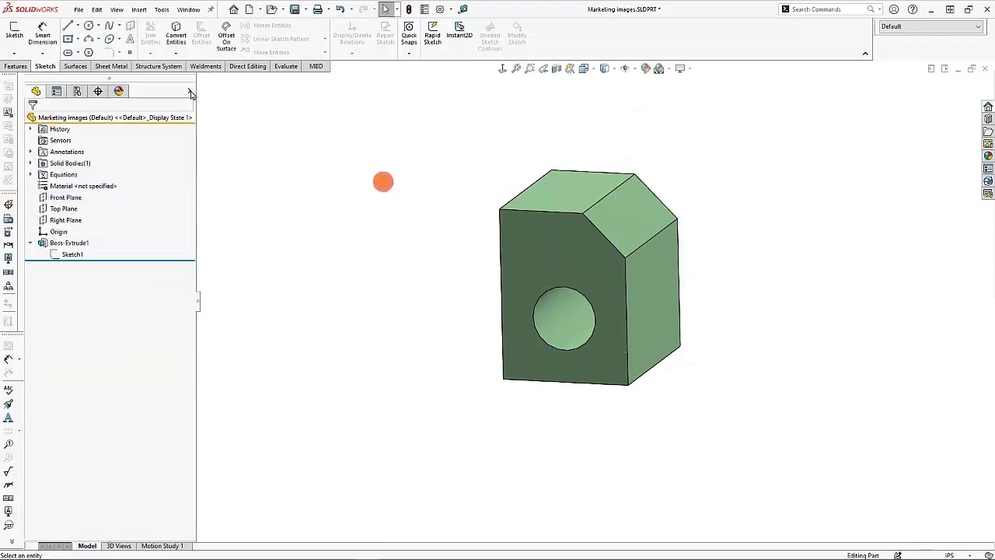
{"action": "left_click", "coordinate": [17, 66]}
{"action": "left_click", "coordinate": [286, 30]}
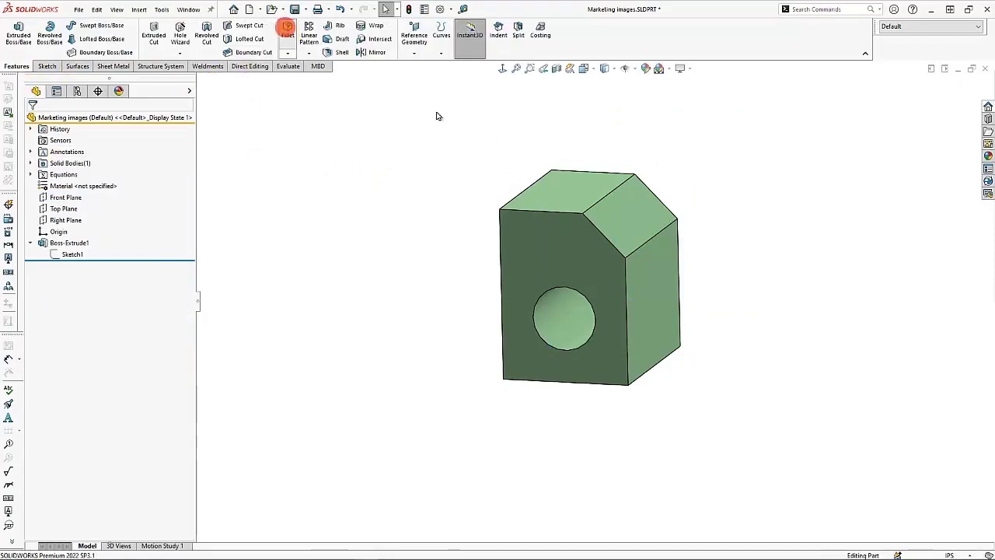
{"action": "left_click", "coordinate": [609, 197]}
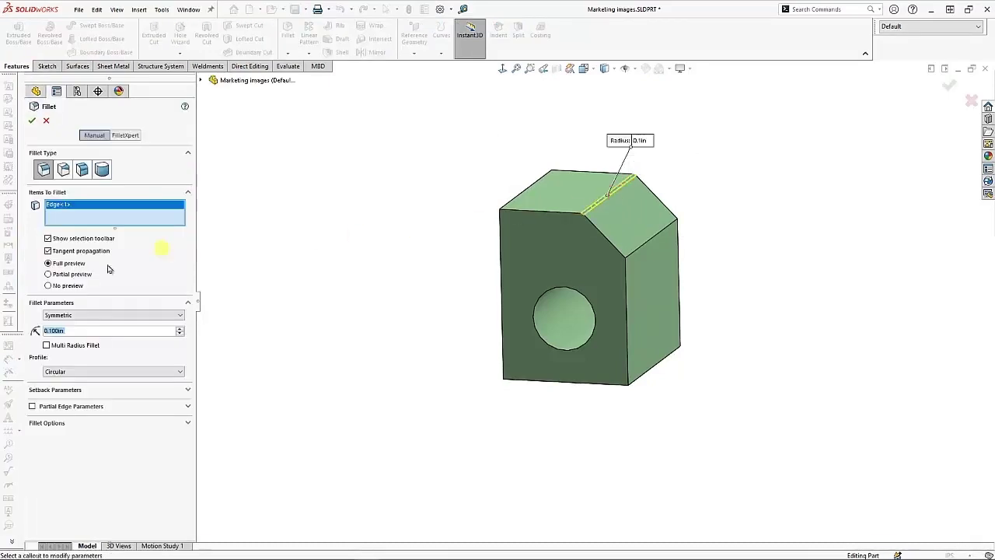
{"action": "type", "text": "2"}
{"action": "key", "text": "Return"}
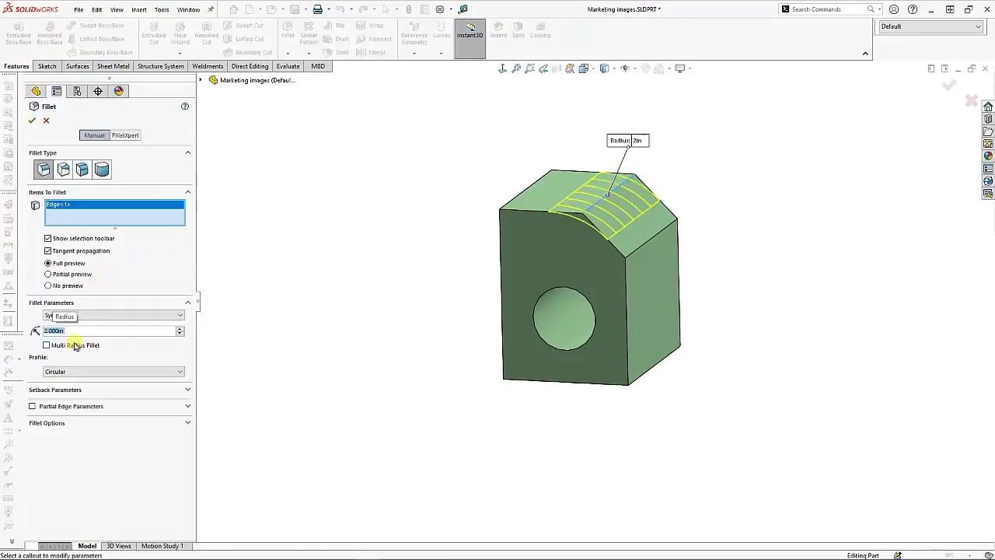
{"action": "key", "text": "Return"}
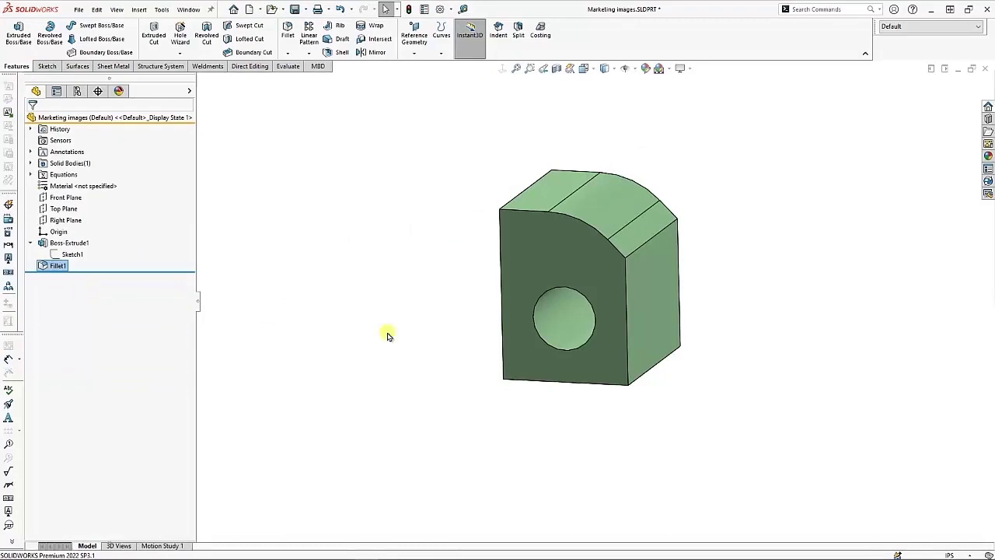
{"action": "middle_click_drag", "start_coordinate": [388, 333], "coordinate": [427, 329]}
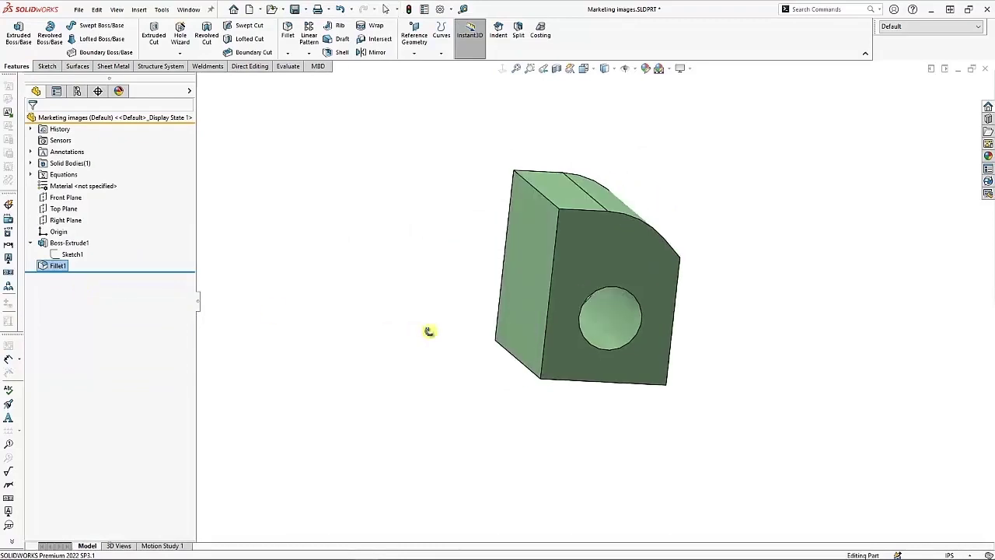
Step: Copy the Fillet1 face onto the left edge with Instant3D, creating a 2 in Fillet2
{"action": "left_click", "coordinate": [613, 204]}
{"action": "left_click_drag", "start_coordinate": [507, 353], "coordinate": [506, 350]}
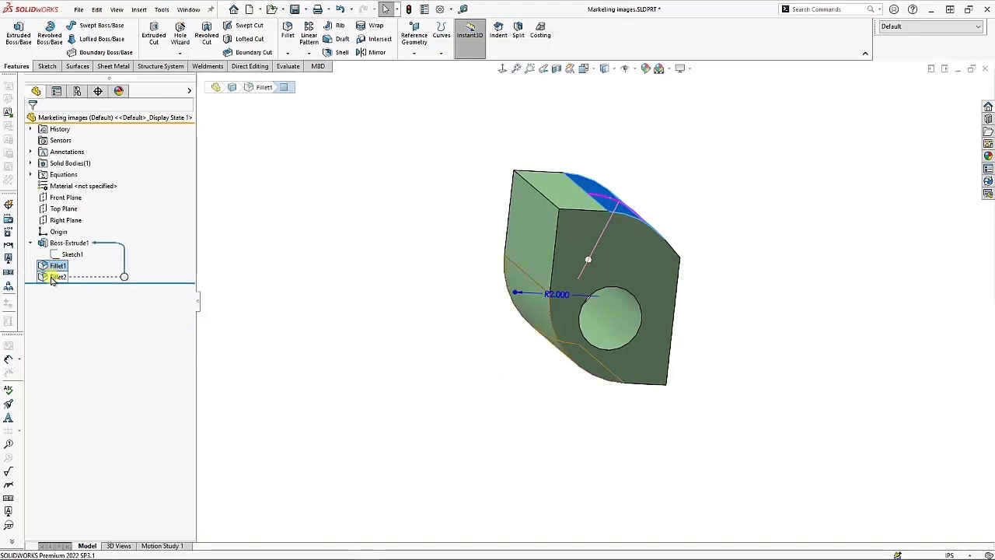
{"action": "left_click", "coordinate": [402, 362]}
{"action": "mouse_move", "coordinate": [432, 366]}
{"action": "middle_mouse_down"}
{"action": "mouse_move", "coordinate": [377, 310]}
{"action": "mouse_move", "coordinate": [418, 369]}
{"action": "middle_mouse_up"}
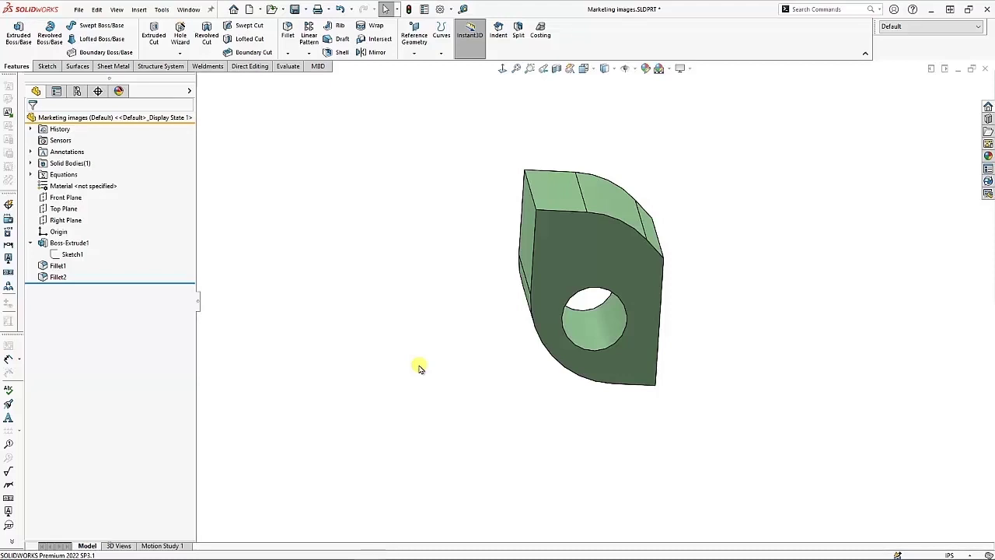
Step: Open the Customize dialog from the CommandManager on its Keyboard tab
{"action": "right_click", "coordinate": [613, 44]}
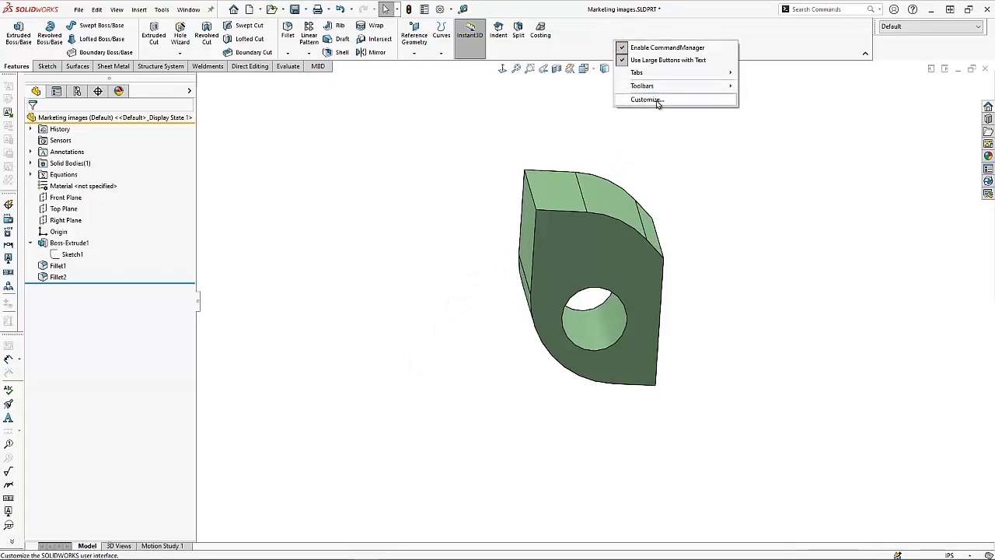
{"action": "left_click", "coordinate": [656, 100]}
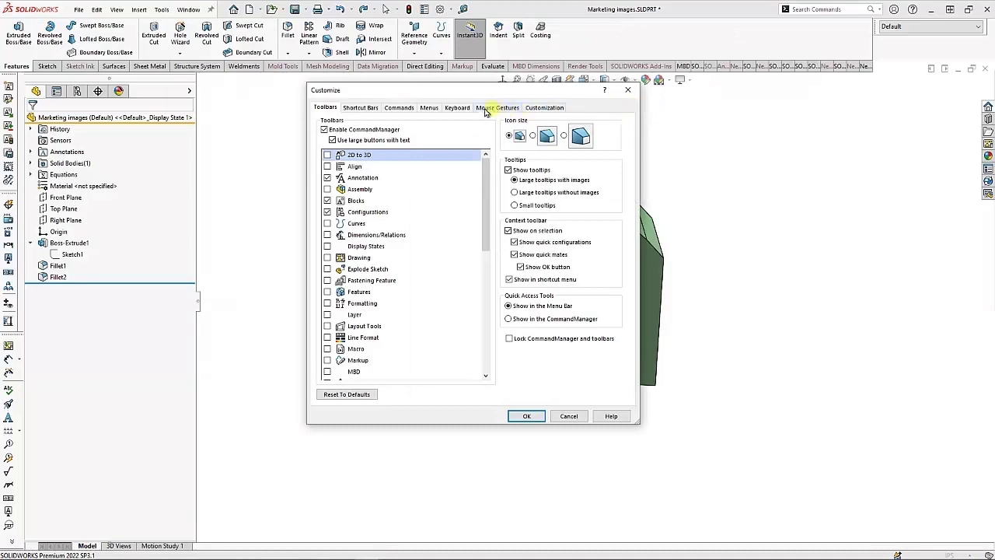
{"action": "left_click", "coordinate": [457, 107]}
Step: Move and enlarge the Customize dialog, then scroll down the command shortcut list
{"action": "left_click_drag", "start_coordinate": [453, 94], "coordinate": [355, 46]}
{"action": "left_click_drag", "start_coordinate": [540, 373], "coordinate": [645, 460]}
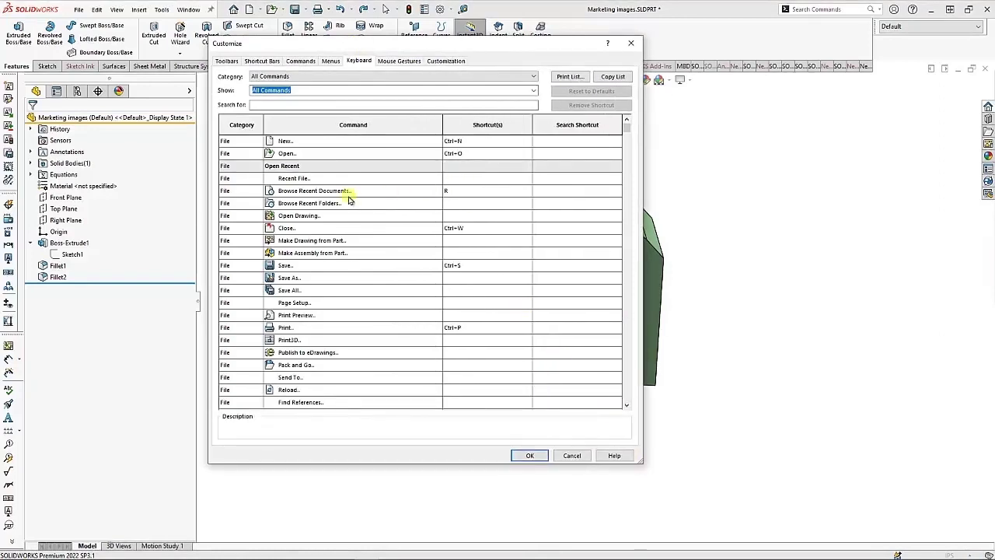
{"action": "scroll", "coordinate": [349, 200], "scroll_direction": "down", "scroll_amount": 15}
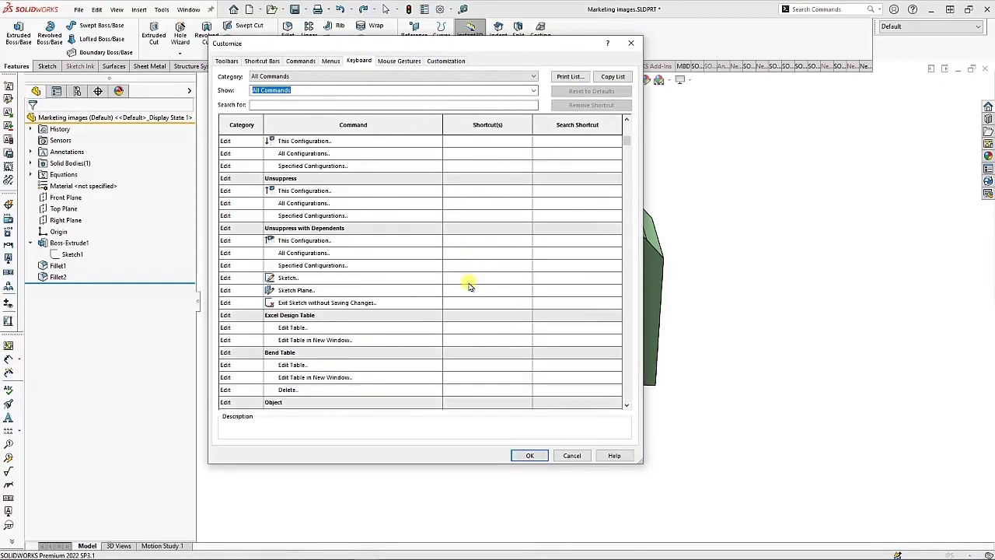
{"action": "scroll", "coordinate": [470, 287], "scroll_direction": "down", "scroll_amount": 18}
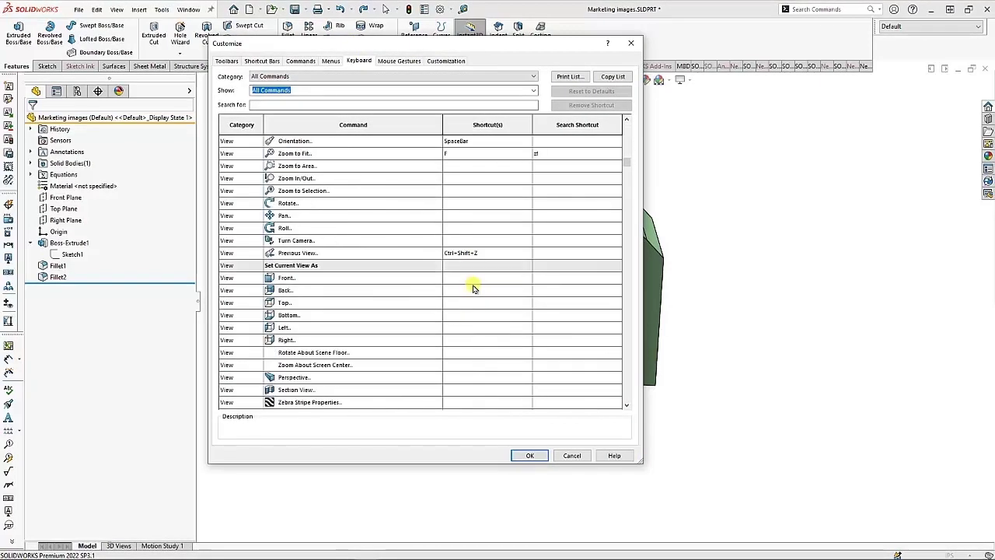
{"action": "scroll", "coordinate": [473, 287], "scroll_direction": "down", "scroll_amount": 2}
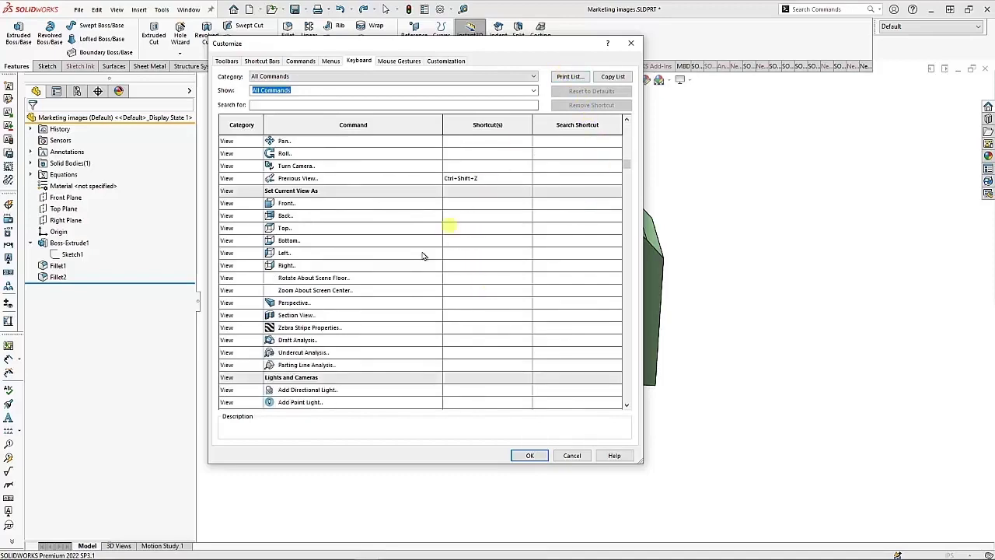
{"action": "scroll", "coordinate": [424, 256], "scroll_direction": "down", "scroll_amount": 15}
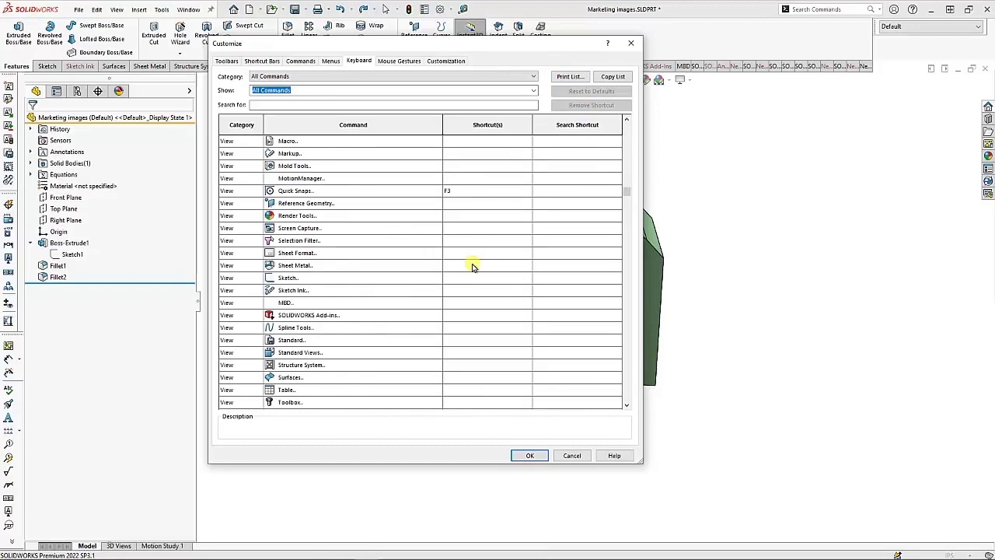